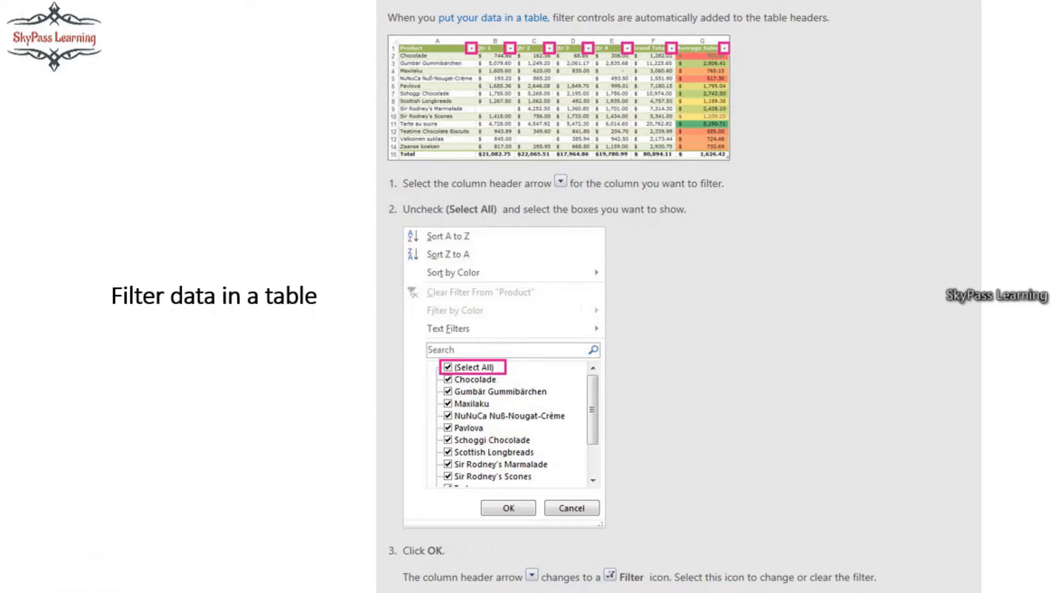
pyautogui.press('Right')
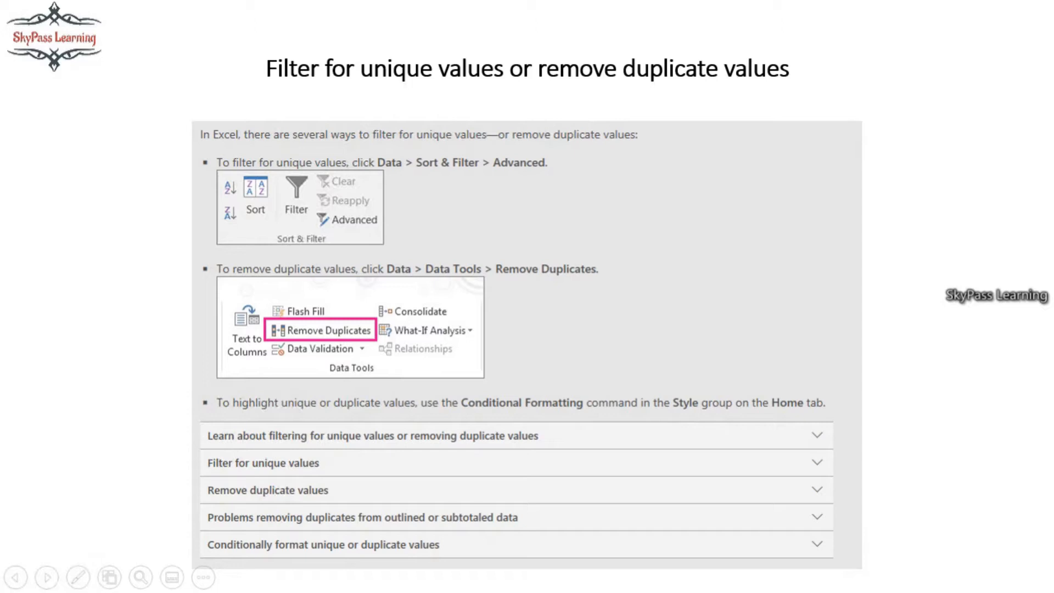
pyautogui.press('Right')
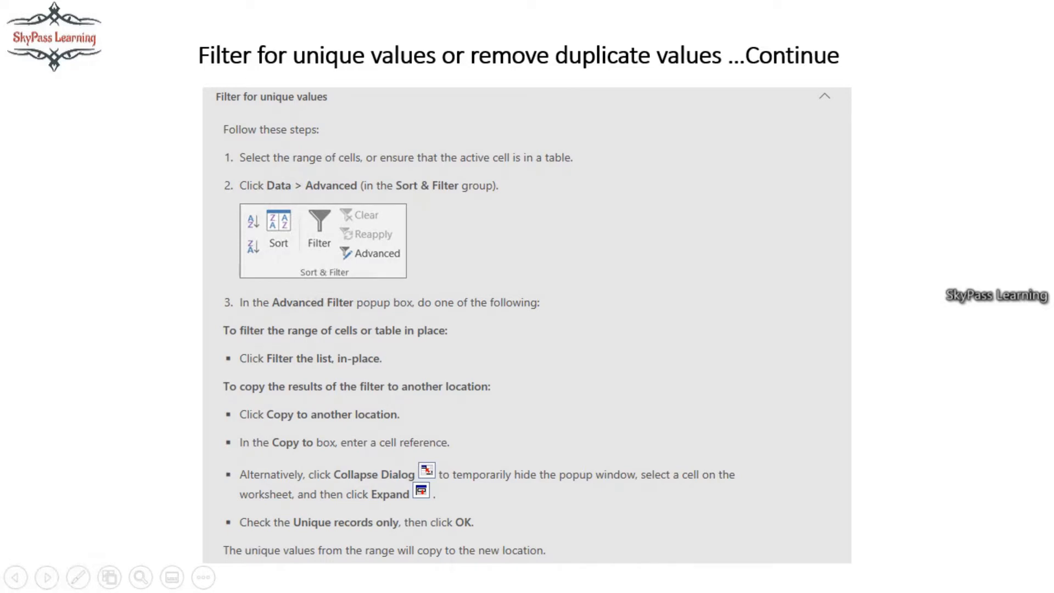
pyautogui.press('Left')
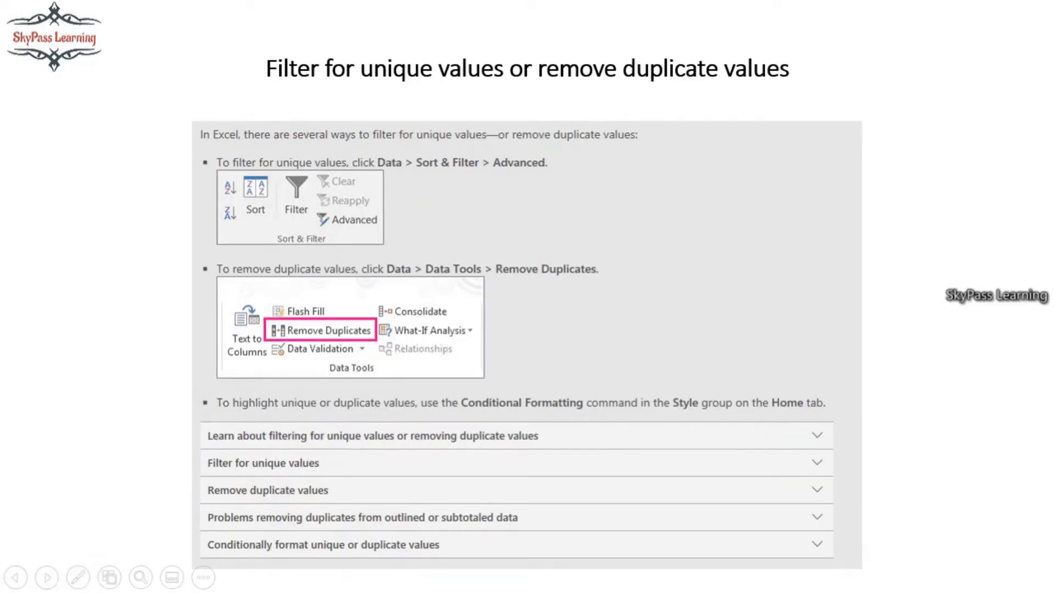
pyautogui.press('Right')
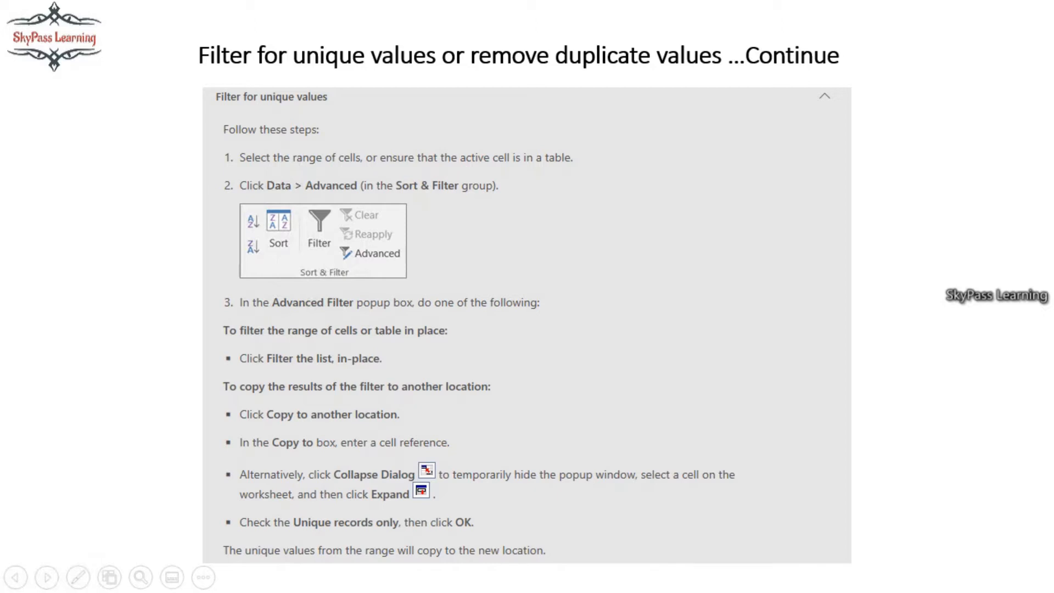
pyautogui.press('Right')
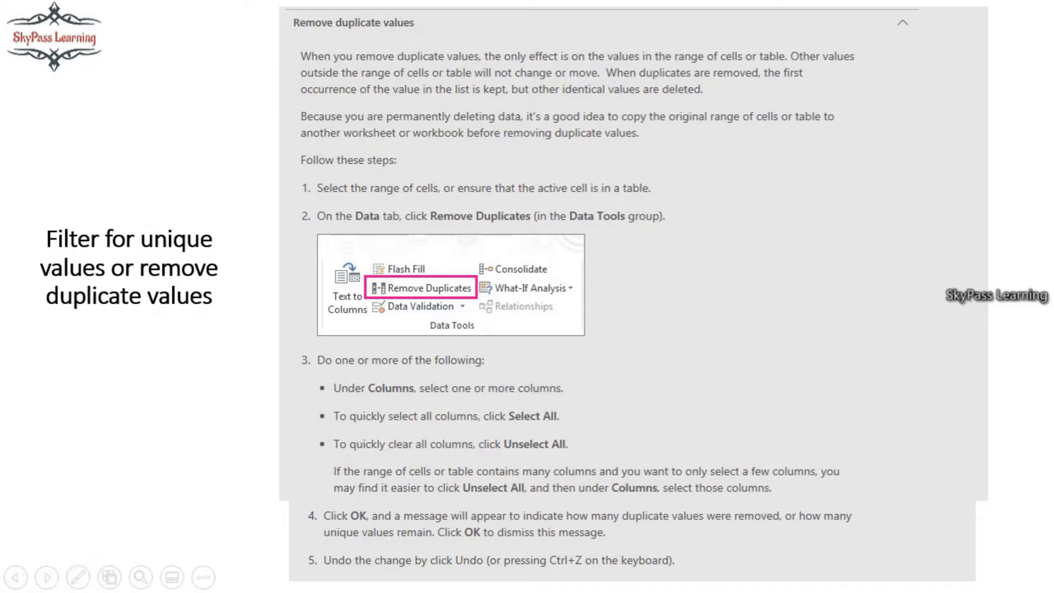
pyautogui.press('Right')
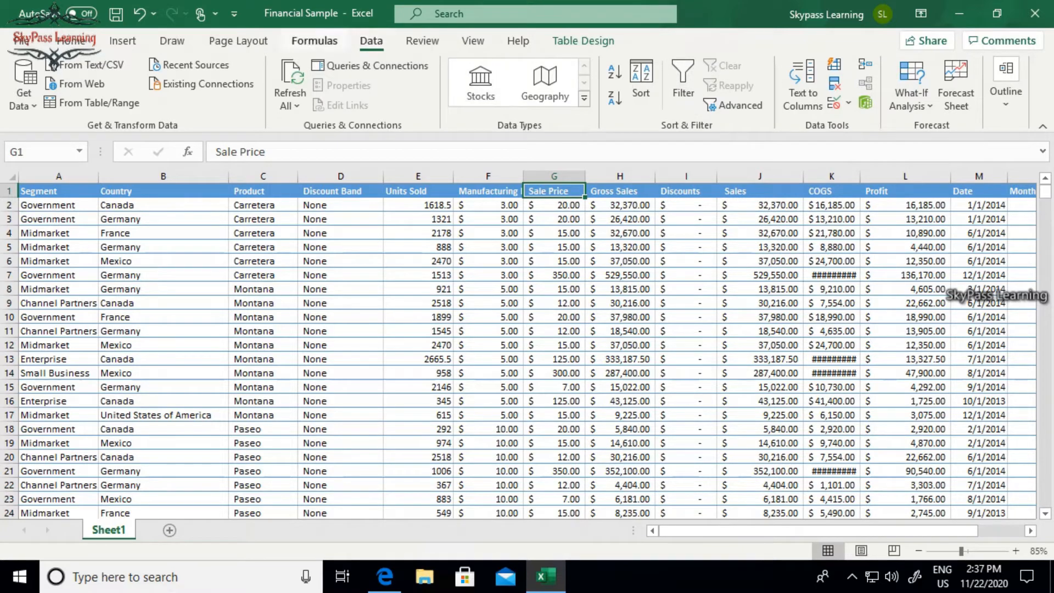
# Turn on the filter controls in the table's header row.
pyautogui.click(71, 41)
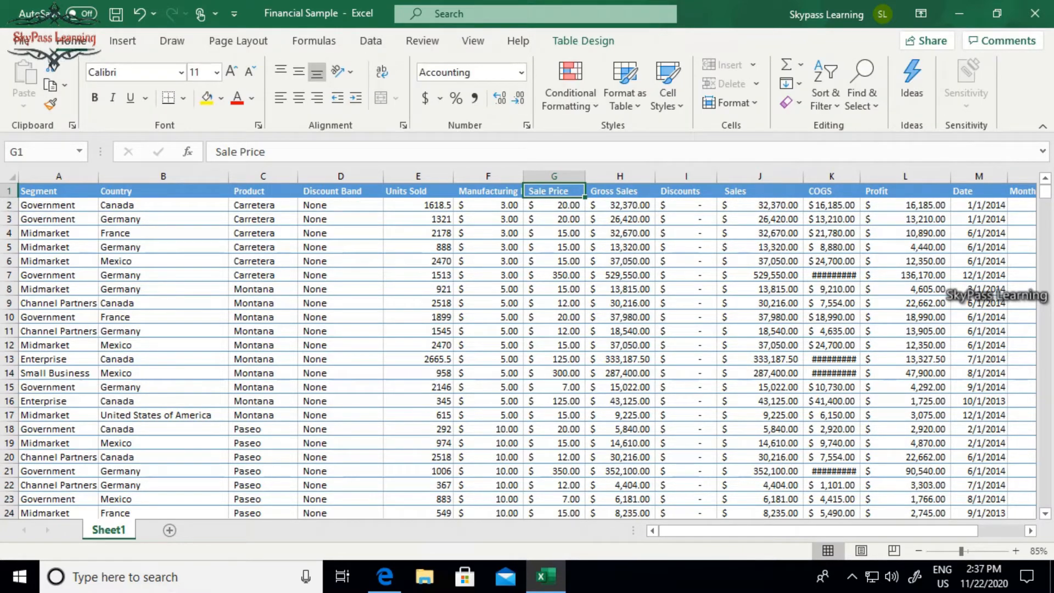
pyautogui.click(371, 41)
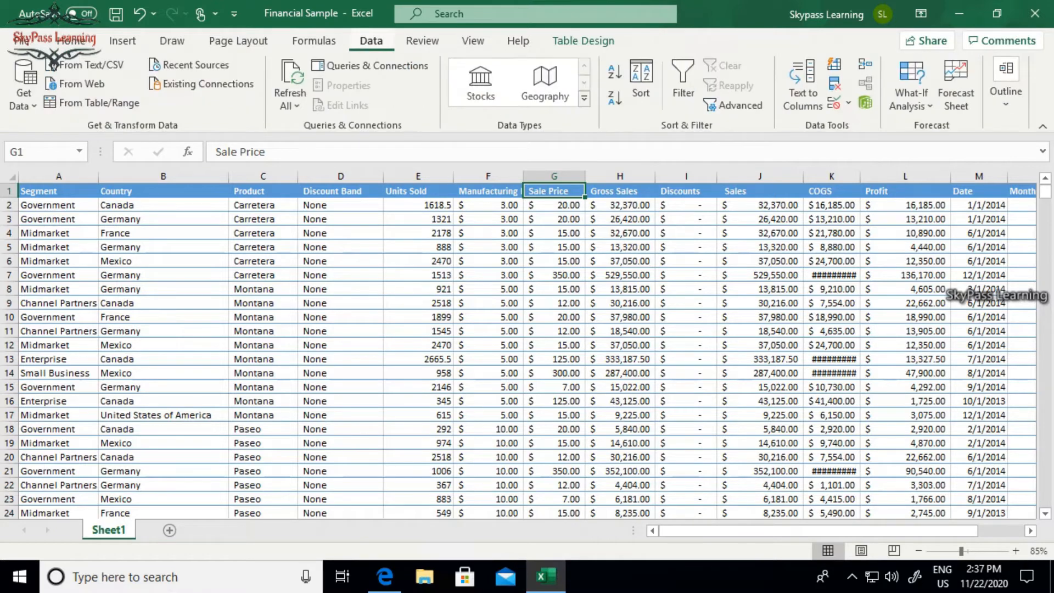
pyautogui.click(684, 83)
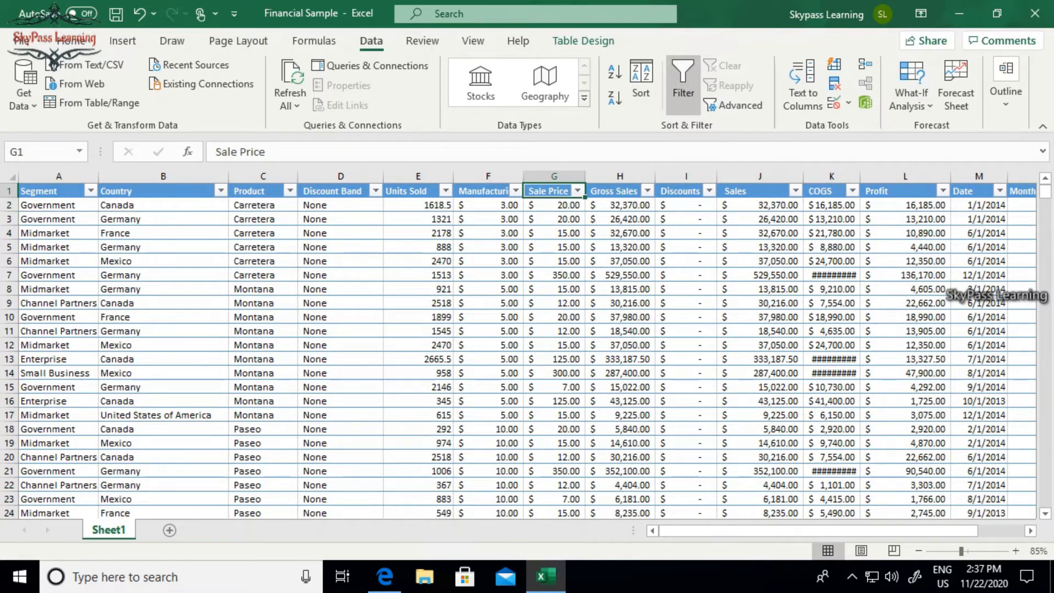
pyautogui.click(683, 83)
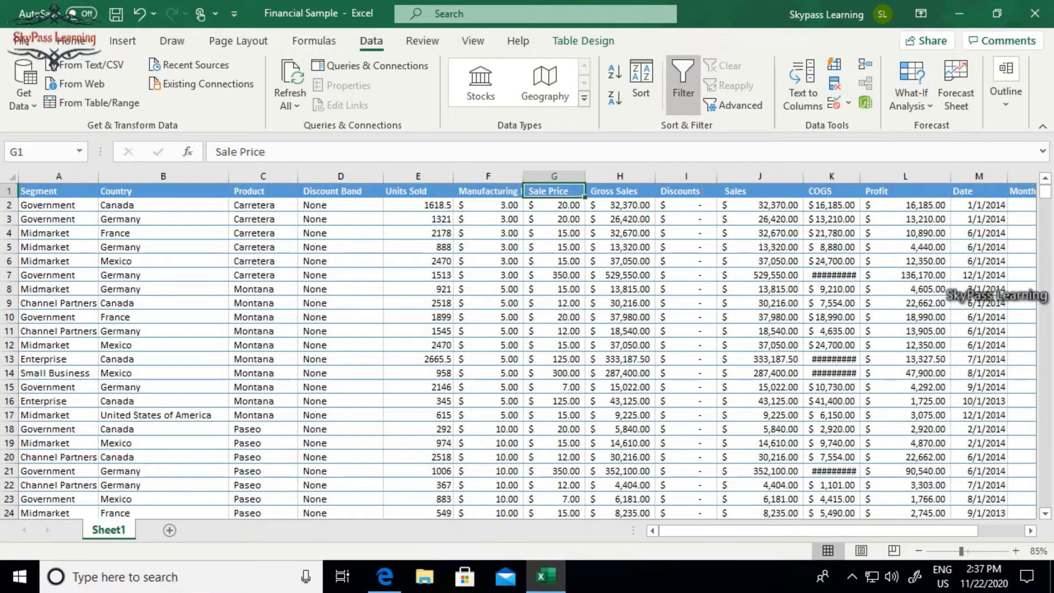
pyautogui.click(683, 82)
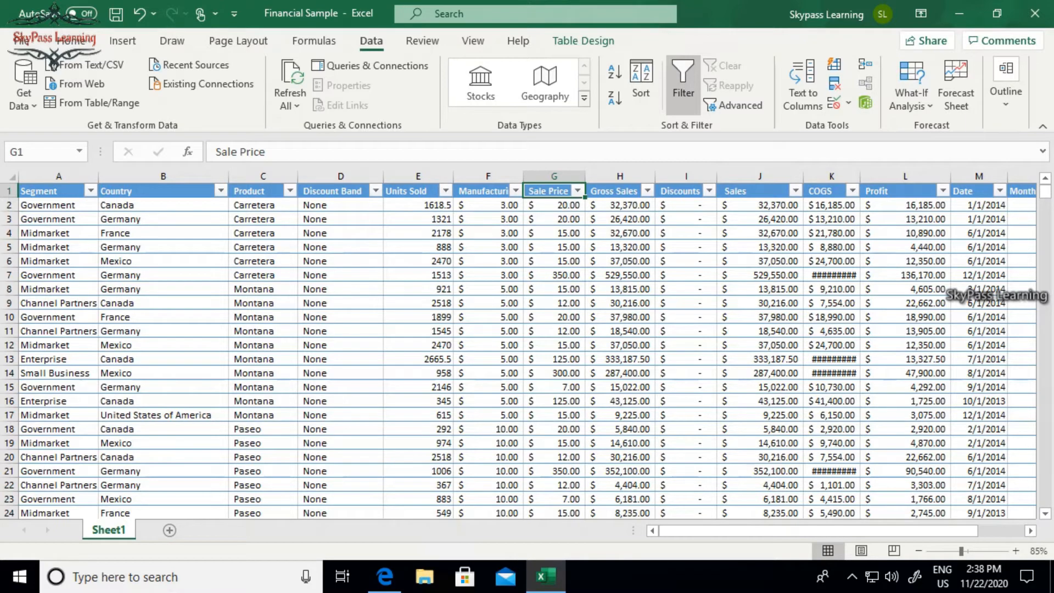
# Examine the product names offered in the Product column's filter list without applying a filter.
pyautogui.click(163, 219)
pyautogui.click(289, 191)
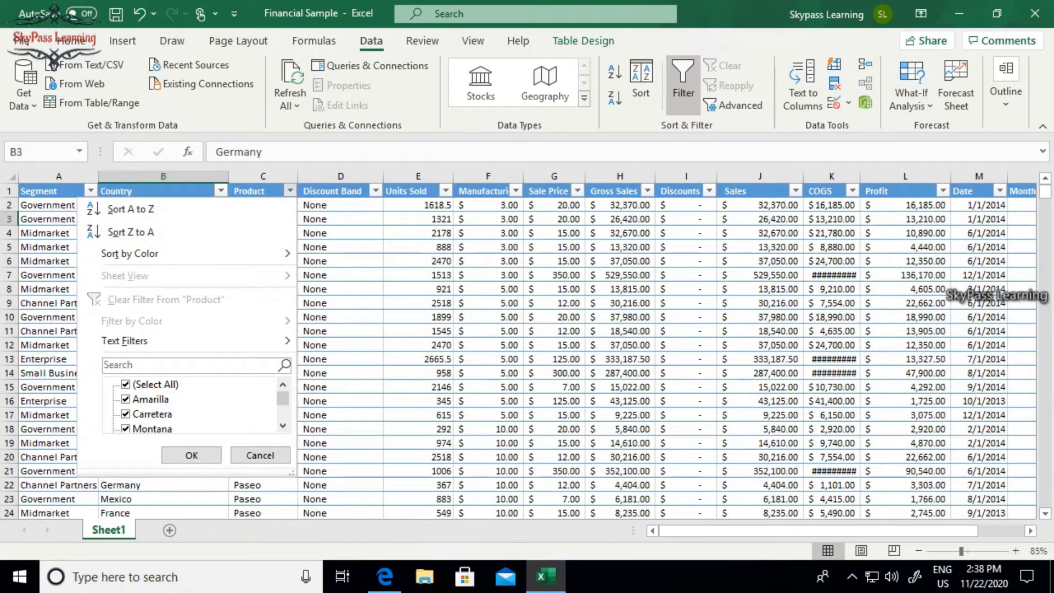
pyautogui.scroll(-2, 192, 407)
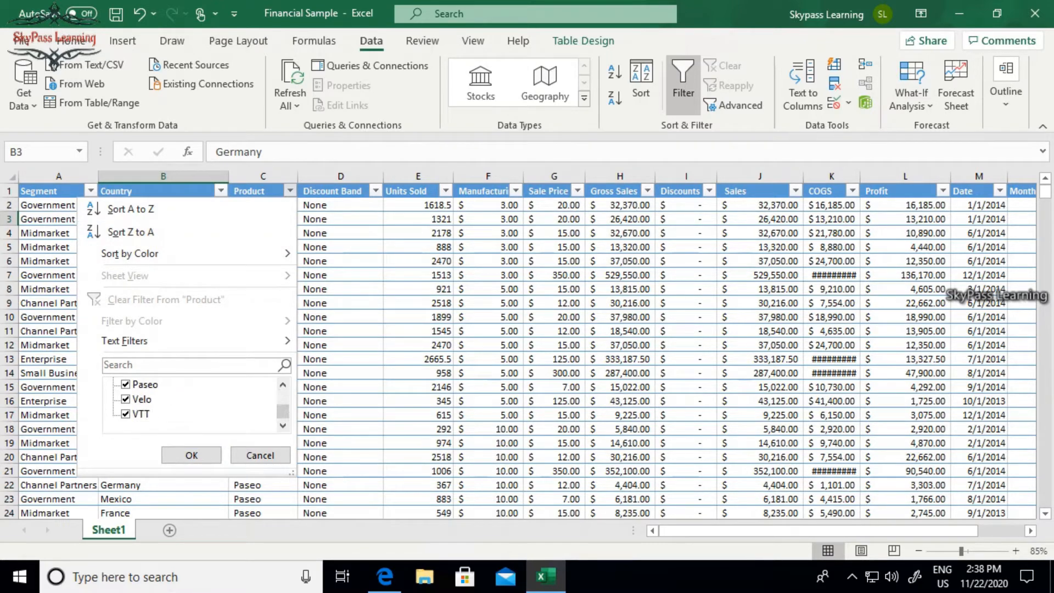
pyautogui.scroll(2, 193, 406)
pyautogui.click(260, 456)
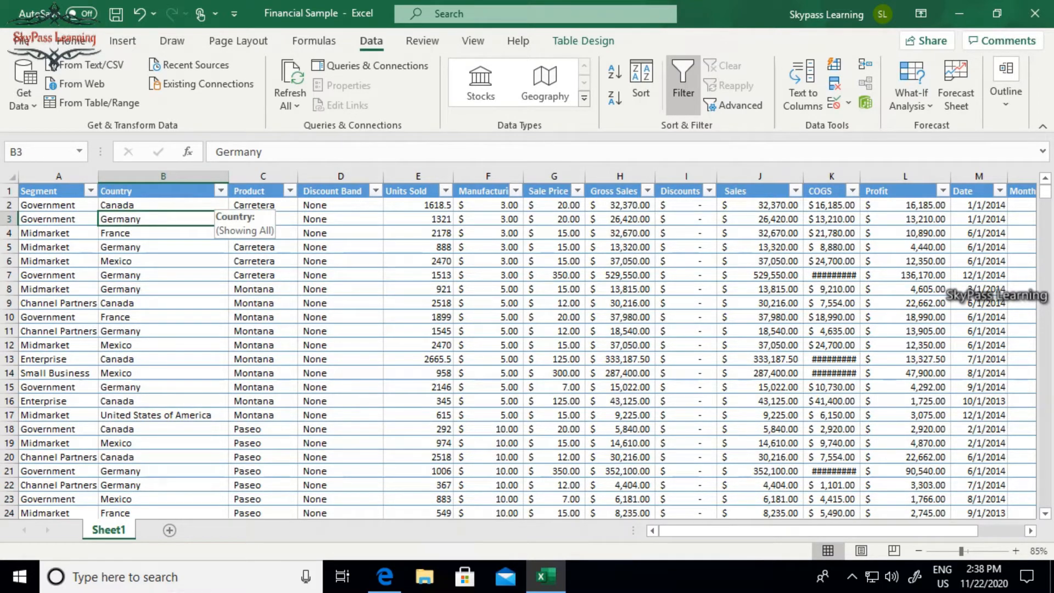
# Filter the Country column to show only France.
pyautogui.click(220, 190)
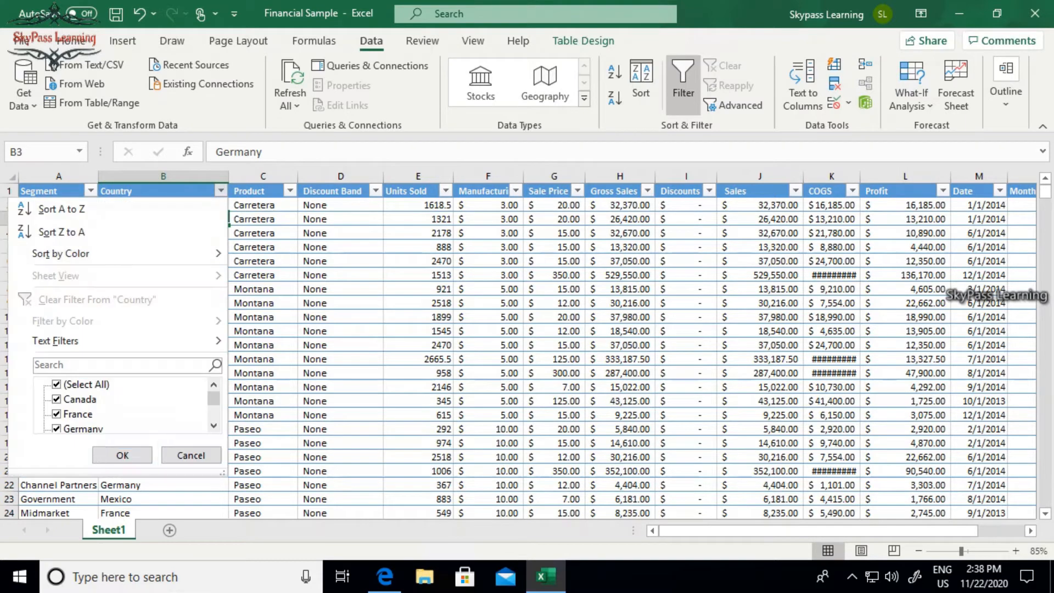
pyautogui.click(57, 385)
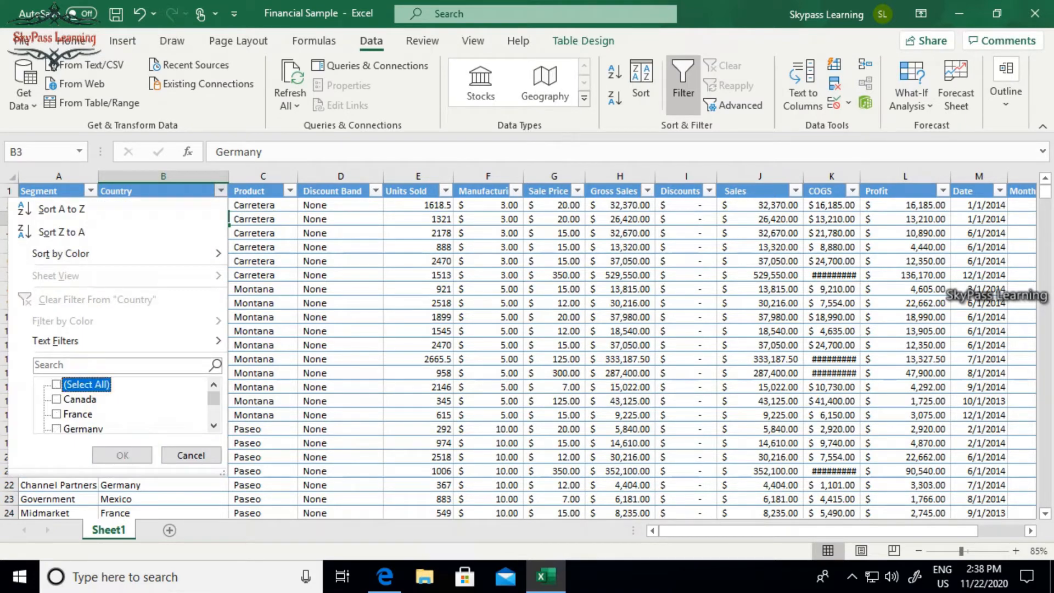
pyautogui.click(56, 414)
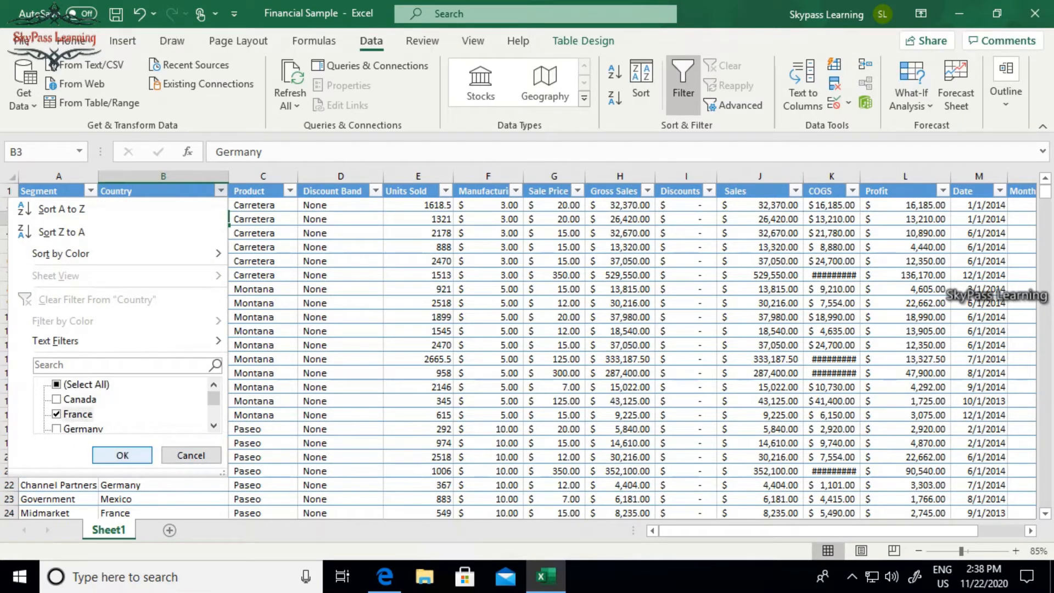
pyautogui.click(122, 455)
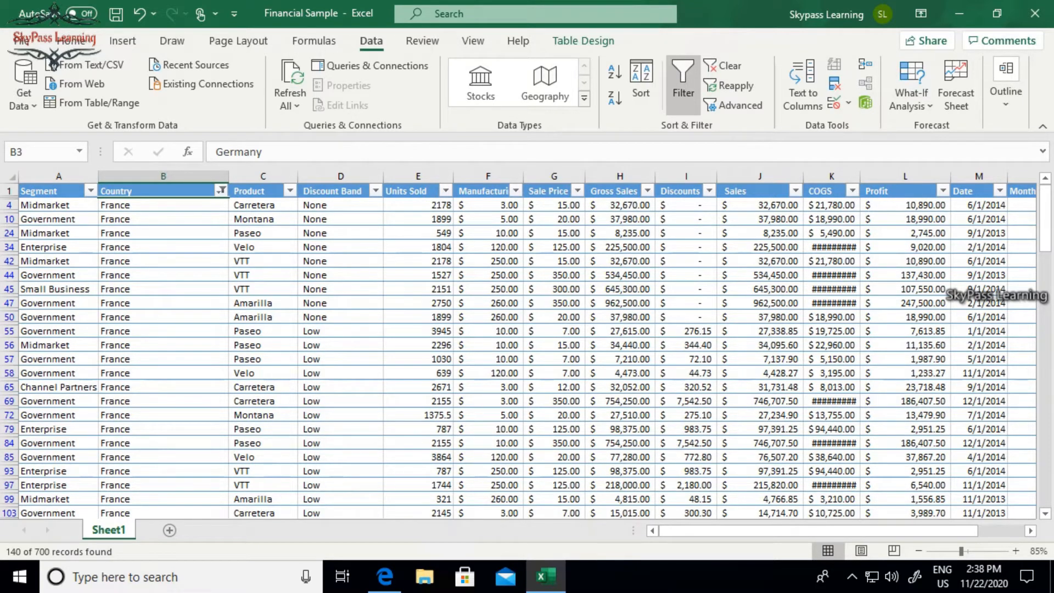
# Reset the Country column's filter to show all countries.
pyautogui.click(221, 190)
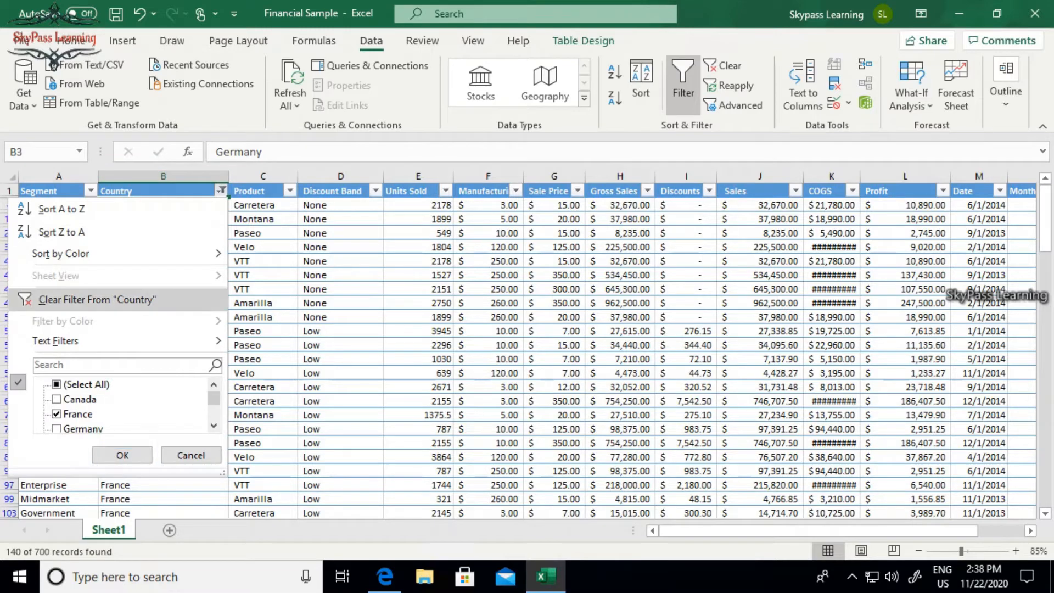
pyautogui.click(57, 385)
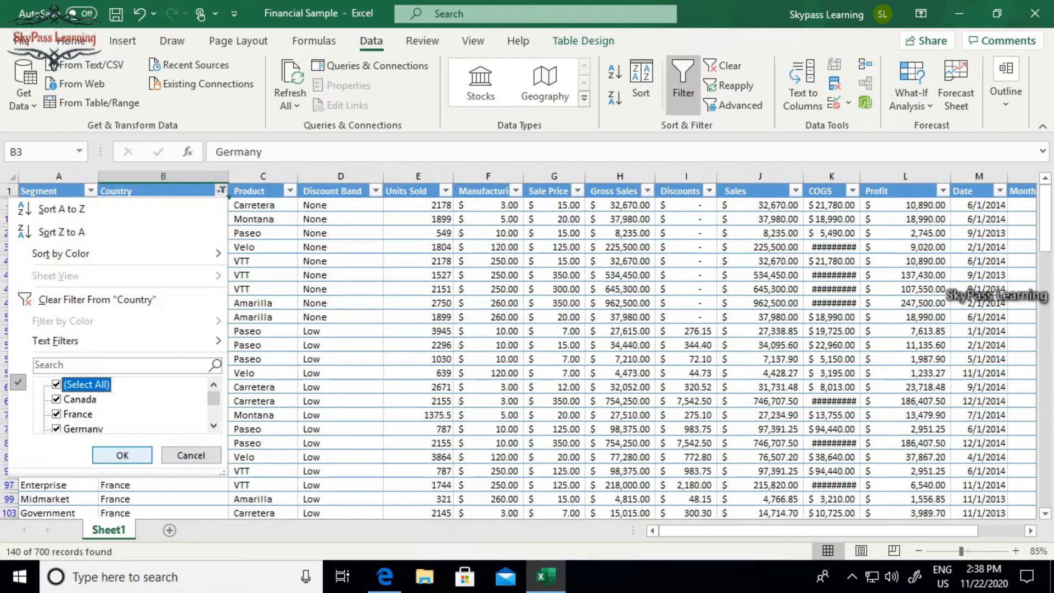
pyautogui.click(122, 455)
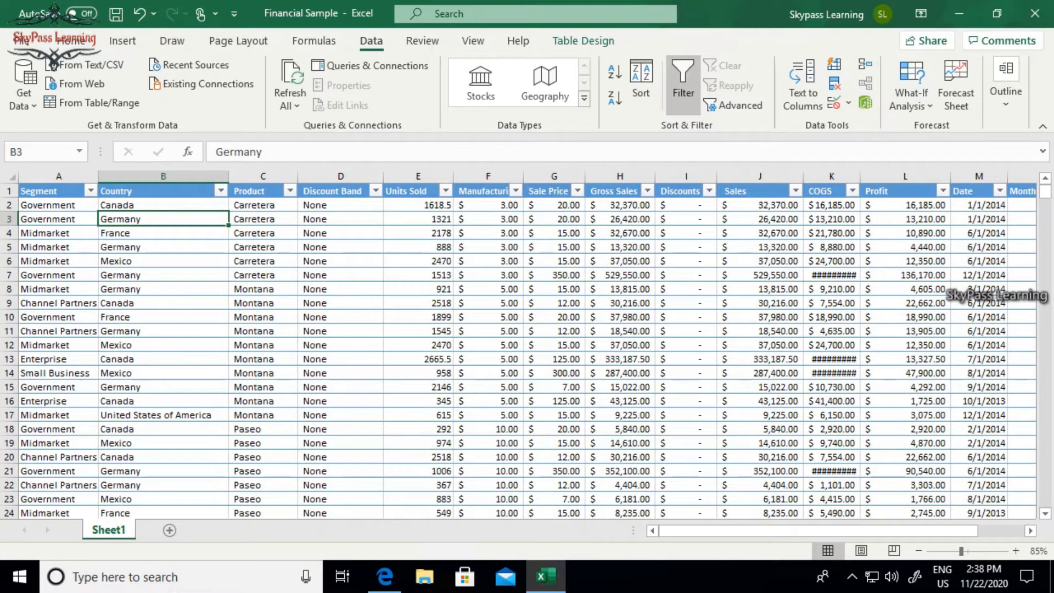
# Filter the Segment column to show only Enterprise records.
pyautogui.click(90, 190)
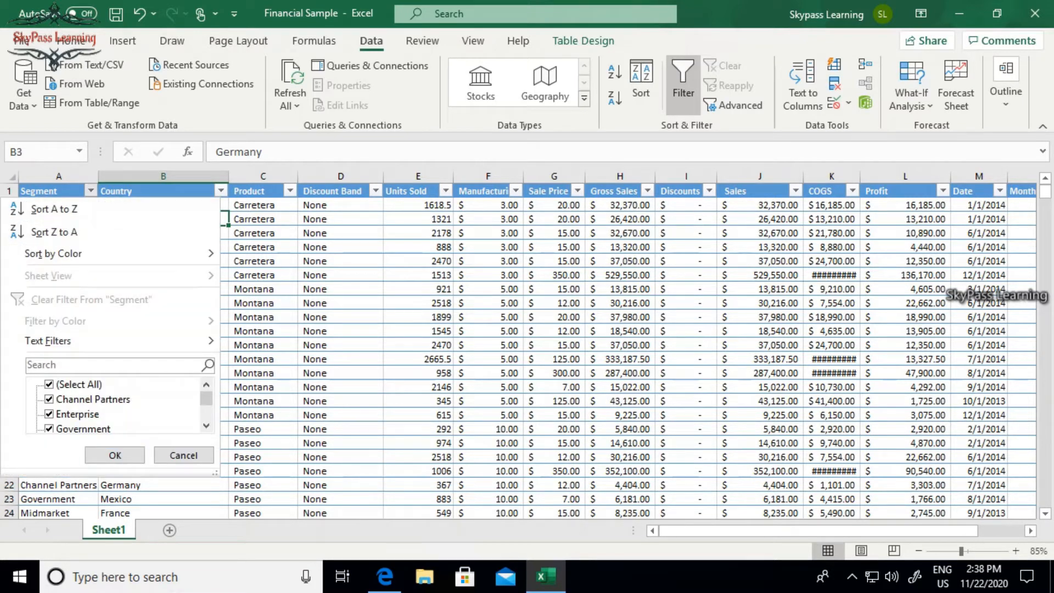
pyautogui.scroll(-2, 116, 406)
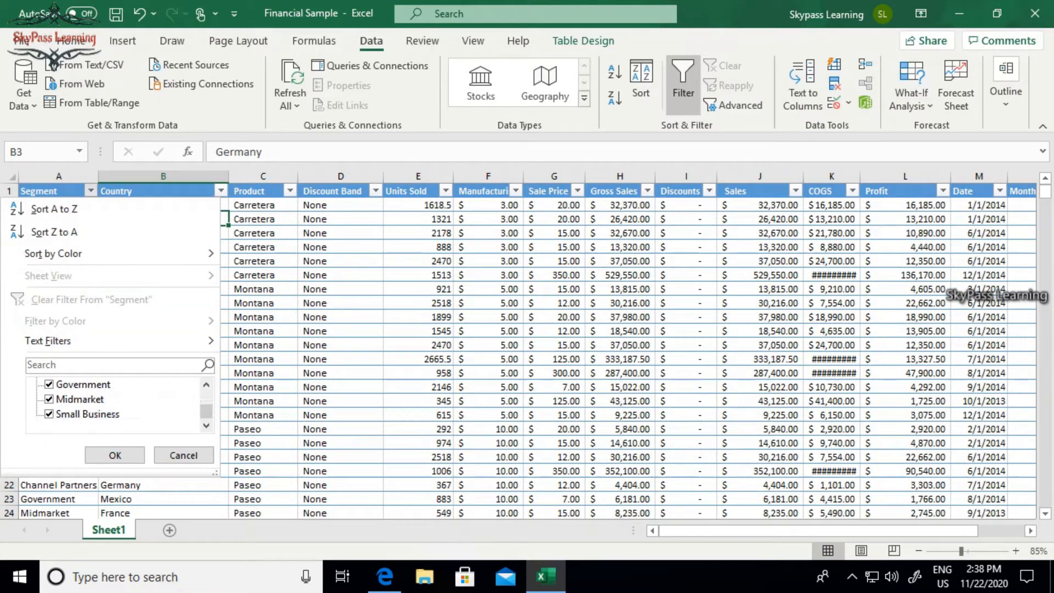
pyautogui.scroll(2, 115, 407)
pyautogui.click(50, 384)
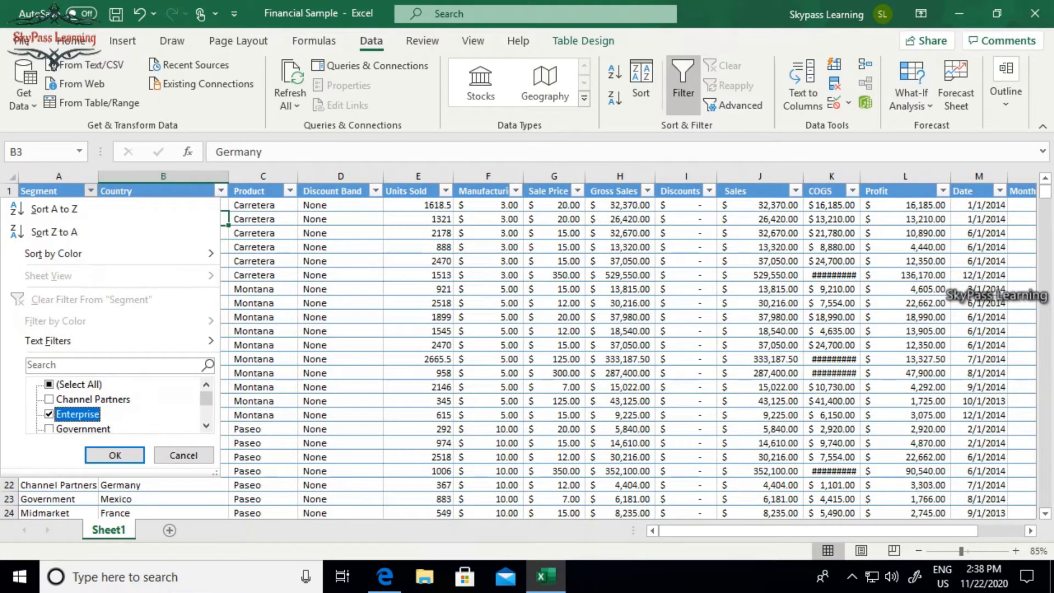
pyautogui.click(50, 414)
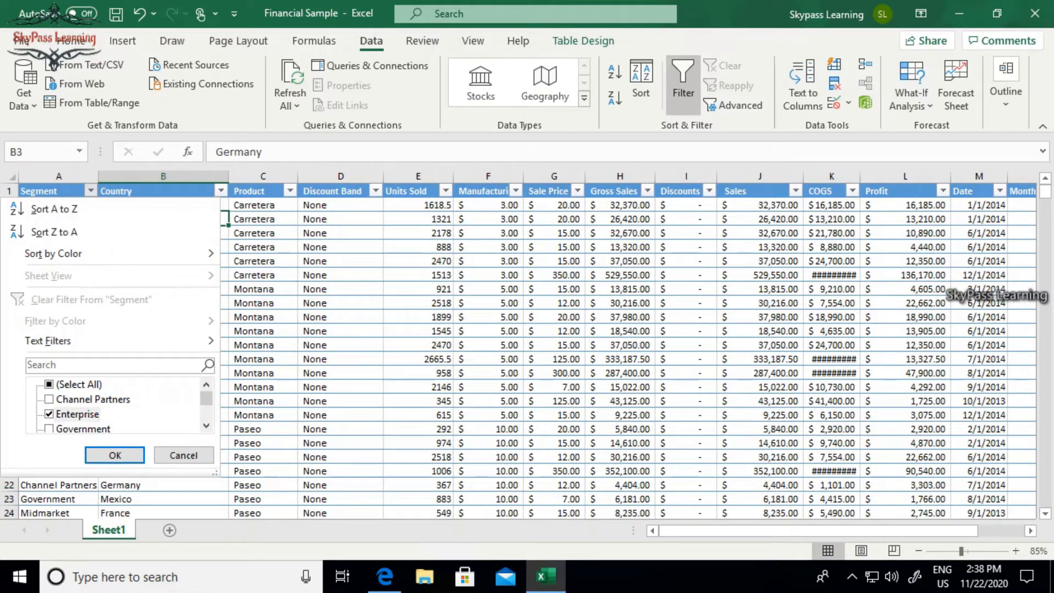
pyautogui.click(115, 455)
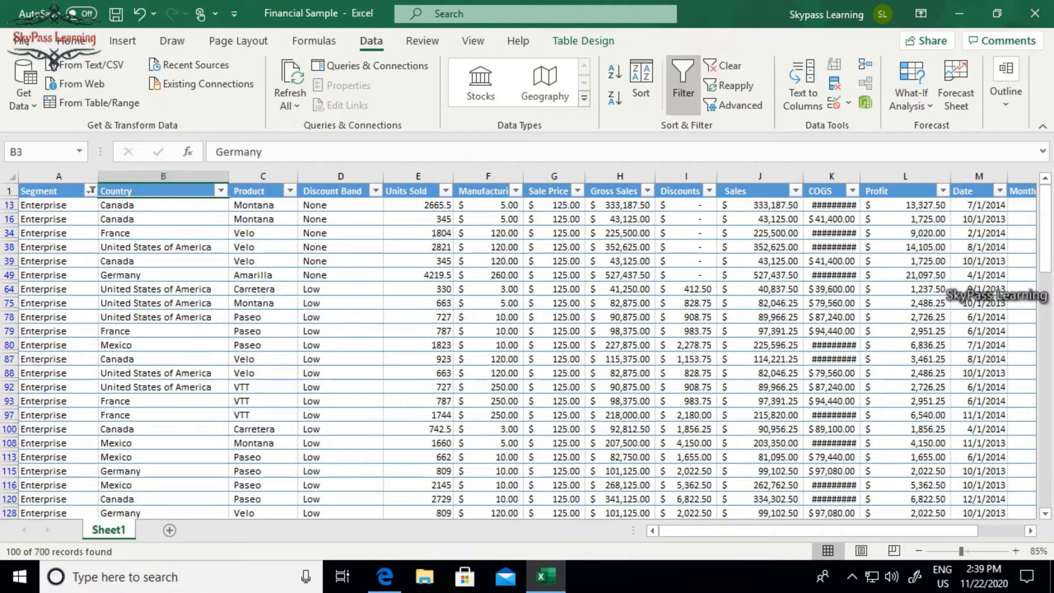
# Narrow the filtered Enterprise records to Canada in the Country column.
pyautogui.click(220, 190)
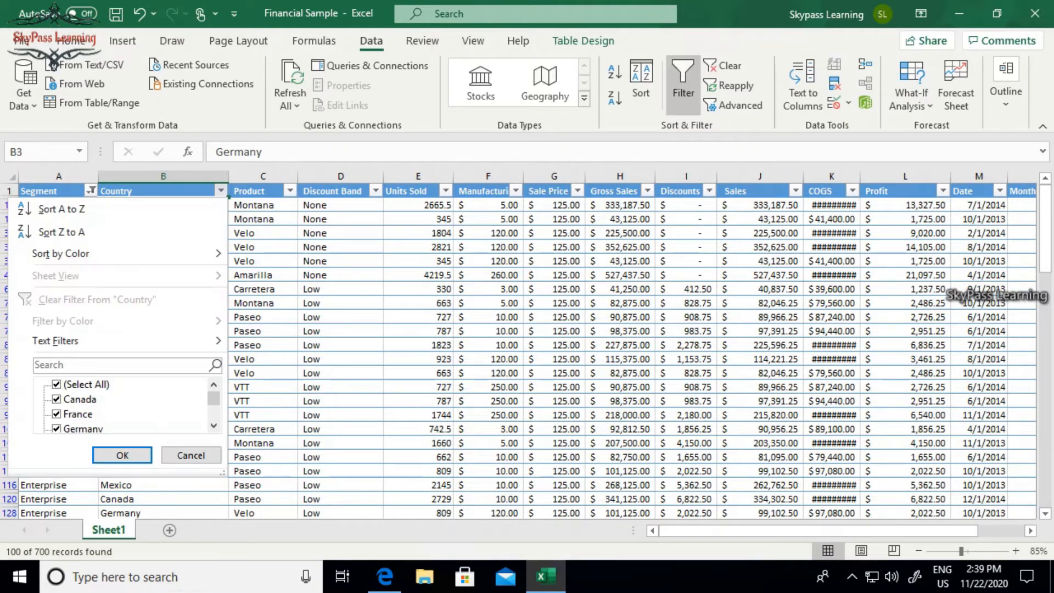
pyautogui.click(57, 385)
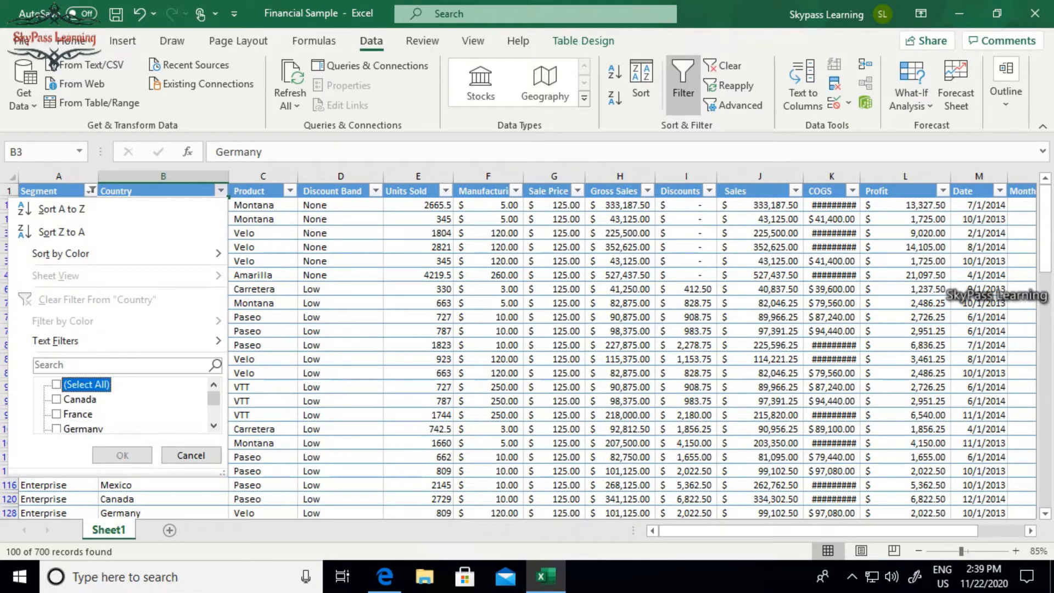
pyautogui.click(56, 399)
pyautogui.click(122, 455)
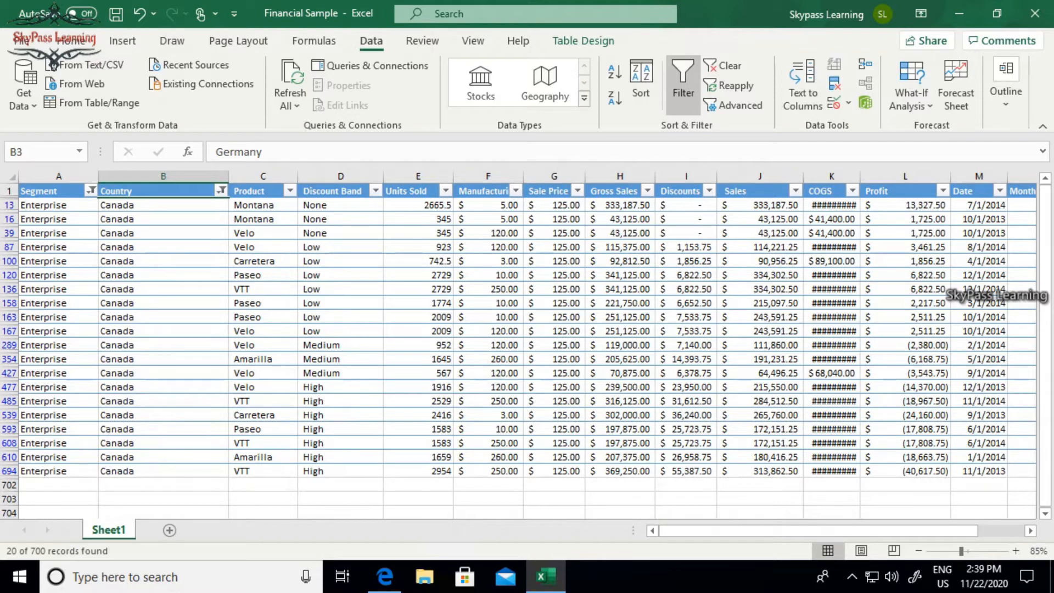
# Filter the Product column to show only VTT.
pyautogui.click(290, 191)
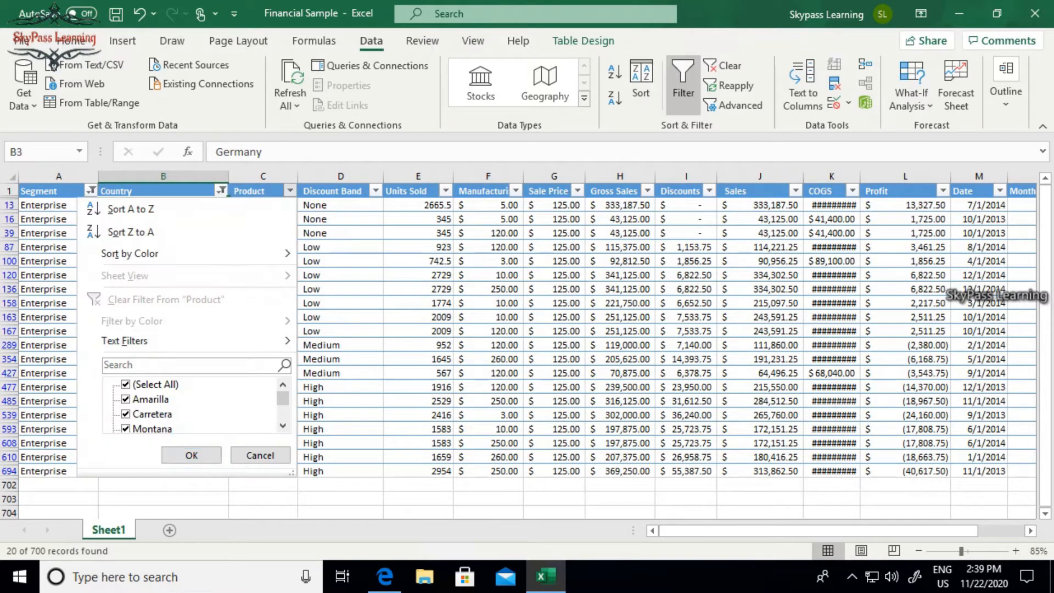
pyautogui.moveTo(283, 398); pyautogui.dragTo(283, 411)
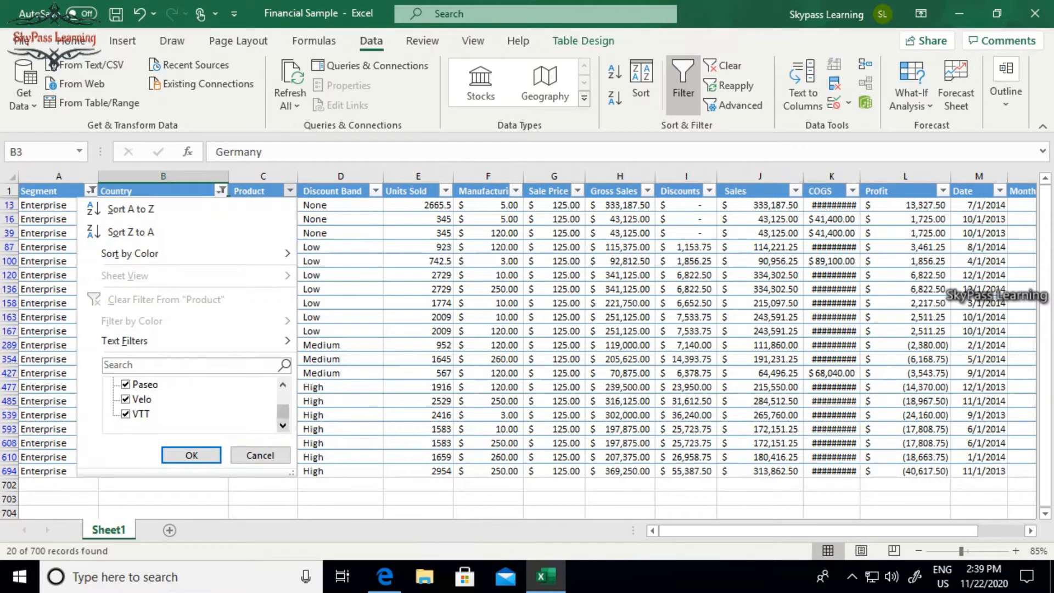
pyautogui.scroll(2, 195, 406)
pyautogui.click(126, 384)
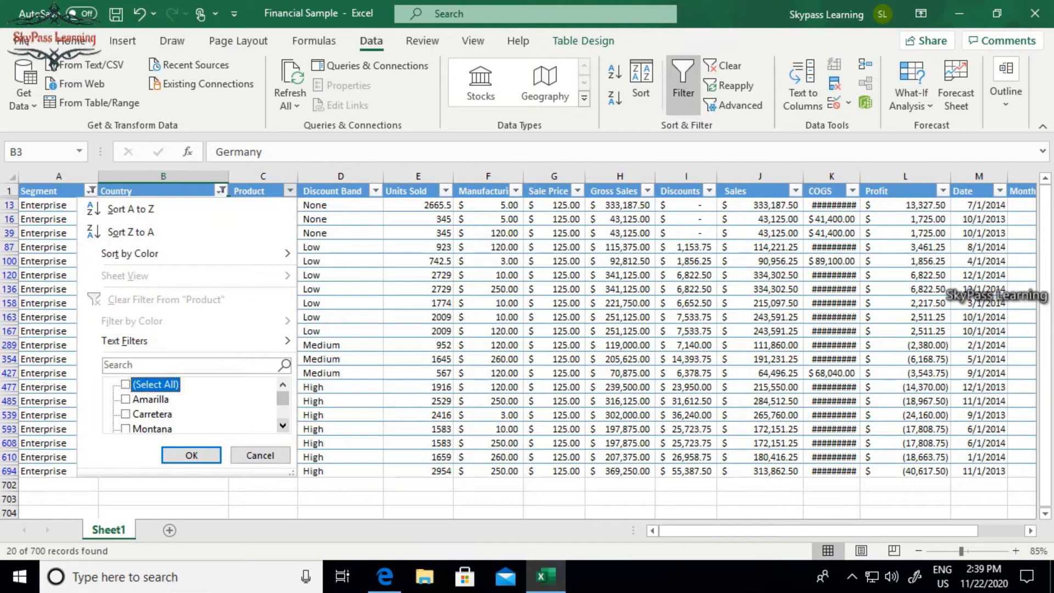
pyautogui.moveTo(282, 398); pyautogui.dragTo(282, 412)
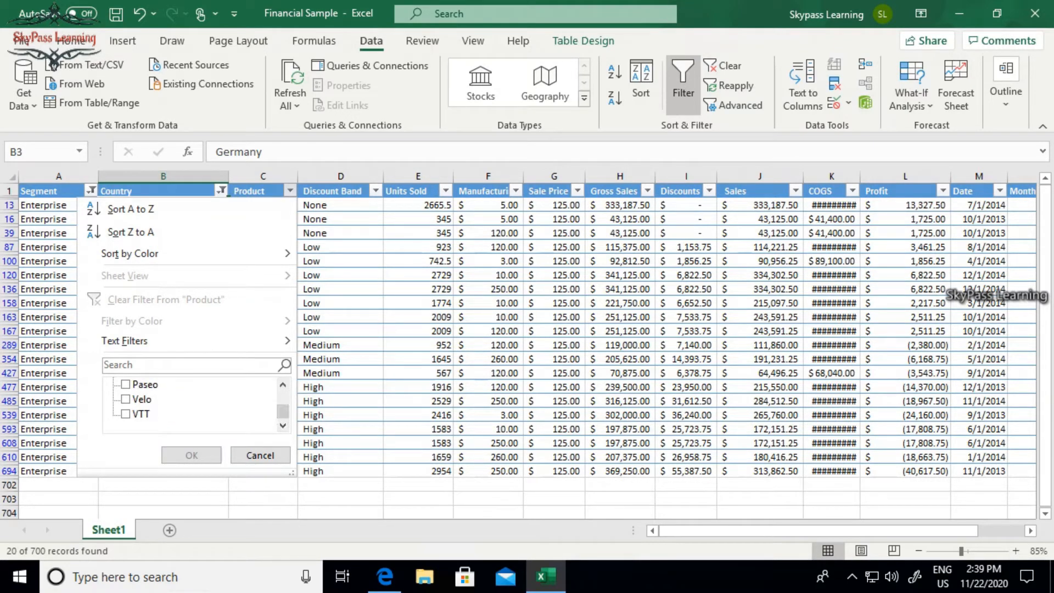
pyautogui.click(126, 414)
pyautogui.click(191, 455)
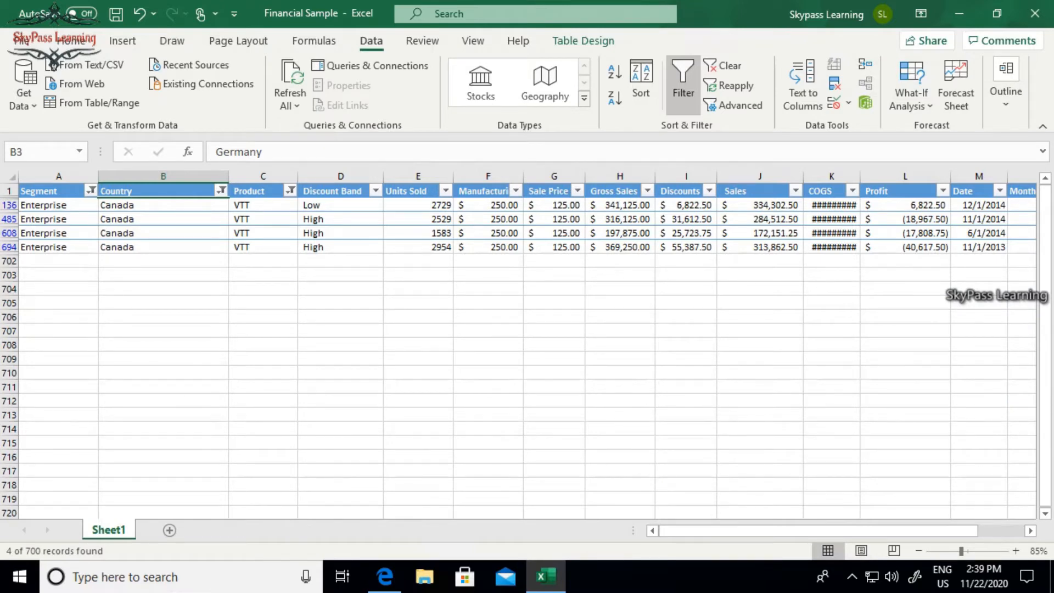
# Reset the Segment and Country column filters to show all segments and all countries.
pyautogui.click(91, 191)
pyautogui.click(77, 384)
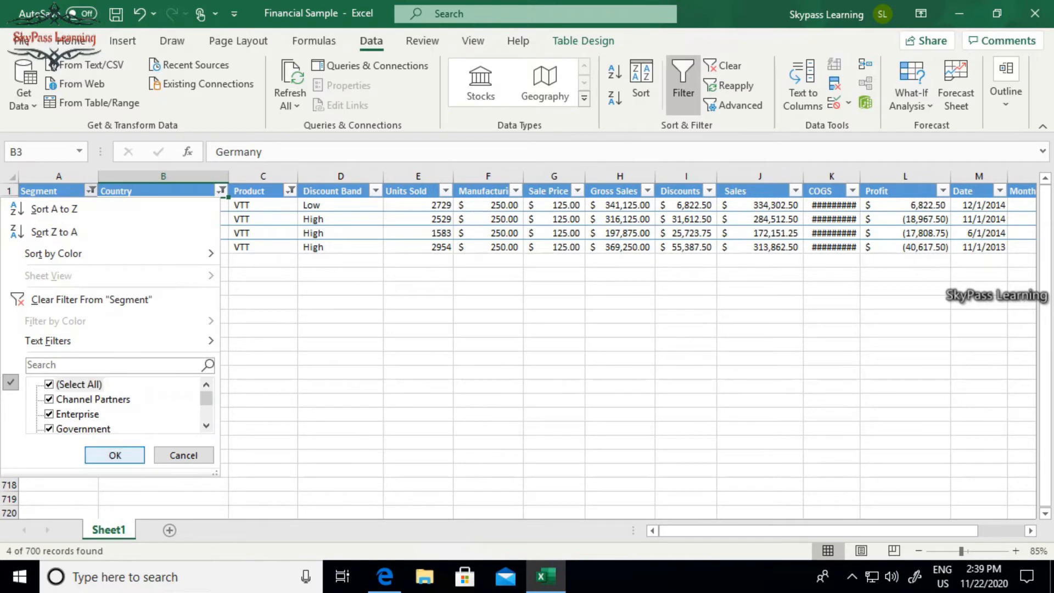
pyautogui.click(115, 455)
pyautogui.click(221, 190)
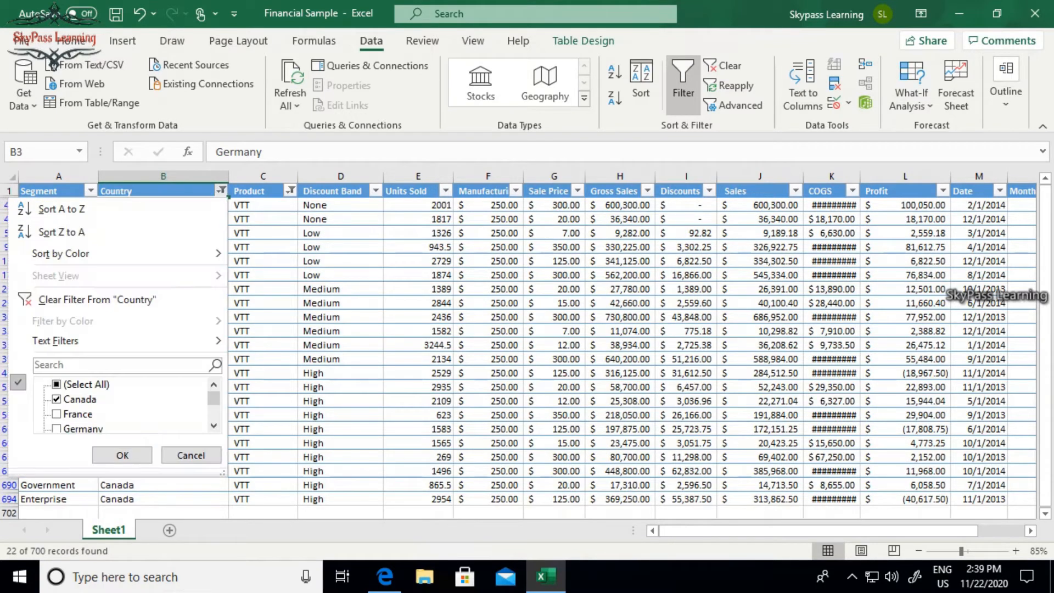
pyautogui.click(77, 384)
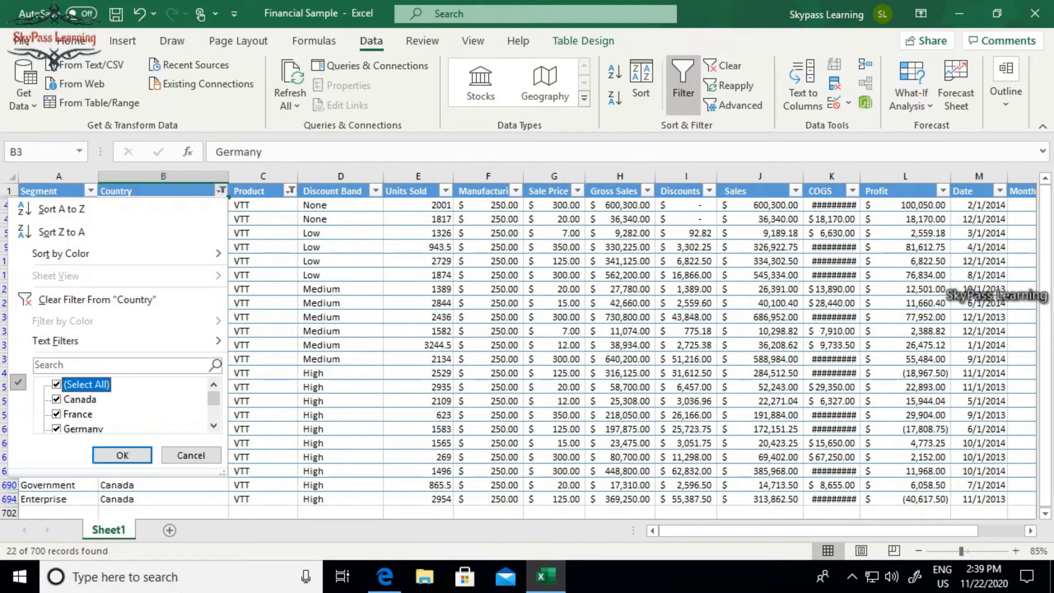
pyautogui.click(123, 456)
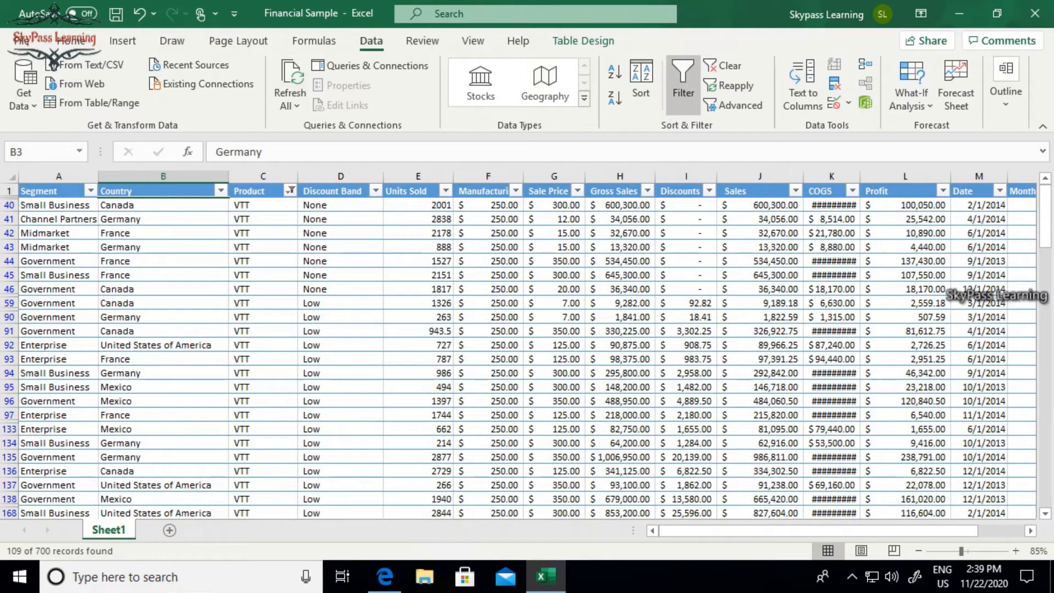
# Reset the Product column's filter to show all products.
pyautogui.click(291, 191)
pyautogui.click(126, 385)
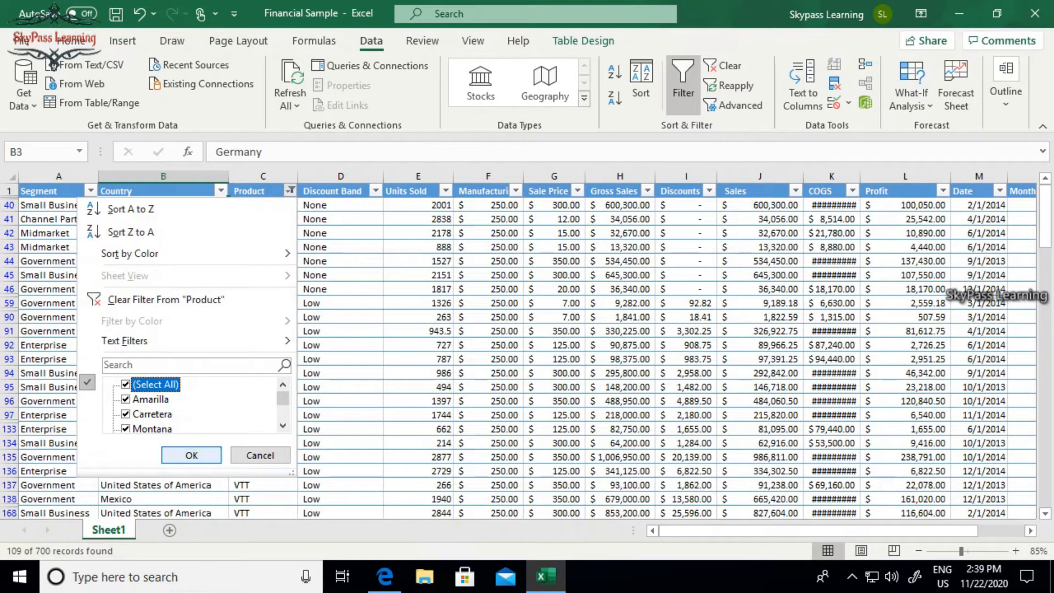
pyautogui.click(191, 455)
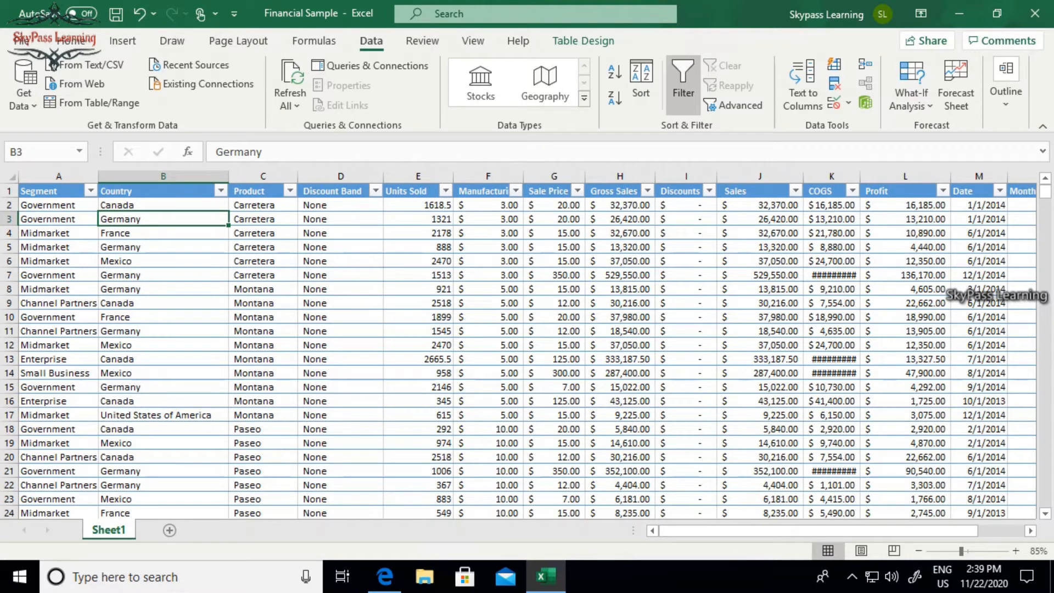
# Look through the list of countries available in the Country column's filter.
pyautogui.click(220, 190)
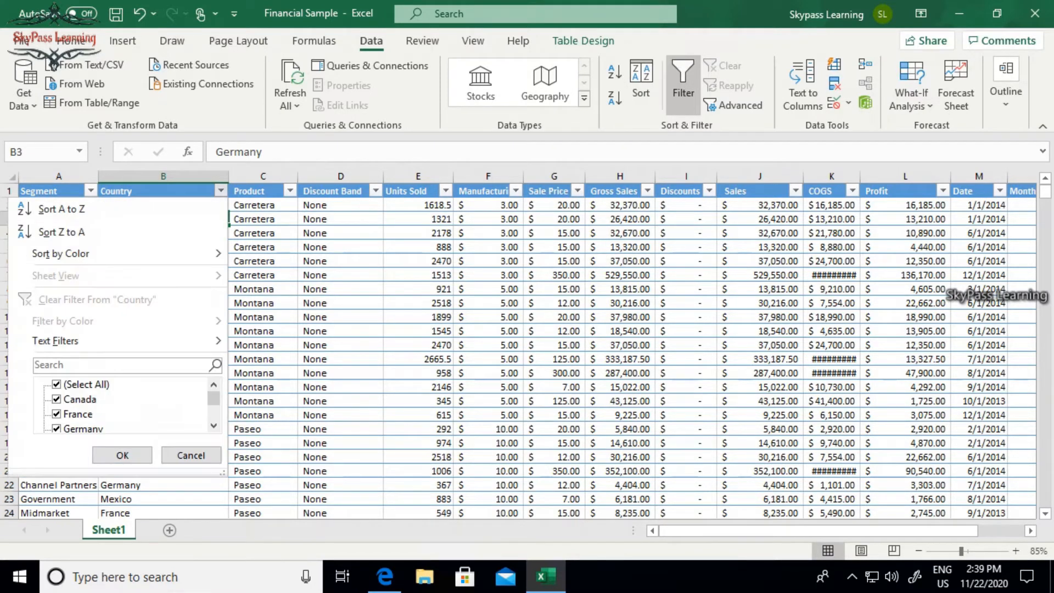
pyautogui.scroll(-3, 123, 406)
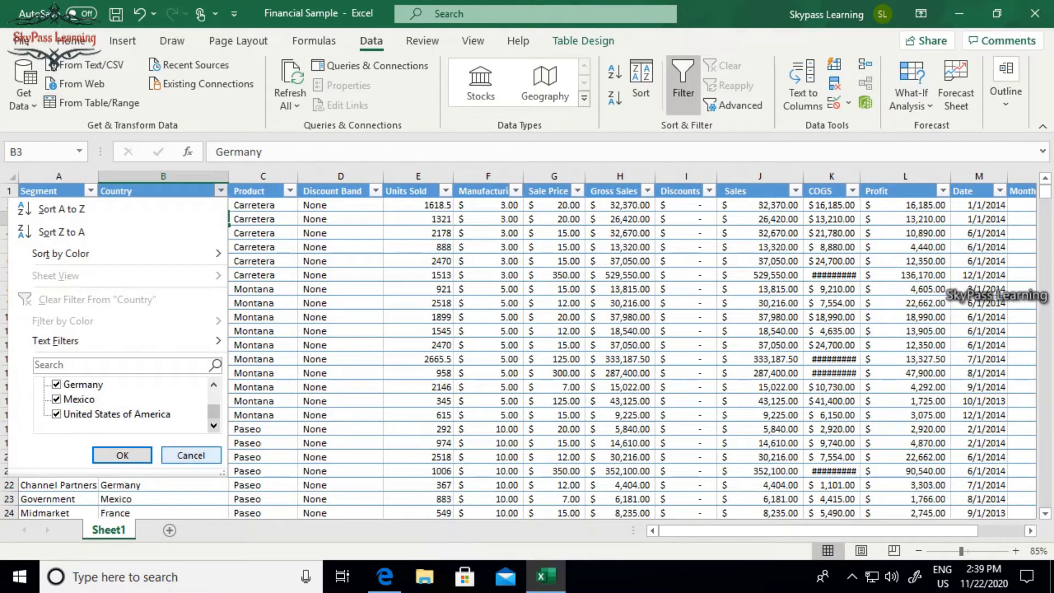
pyautogui.click(122, 455)
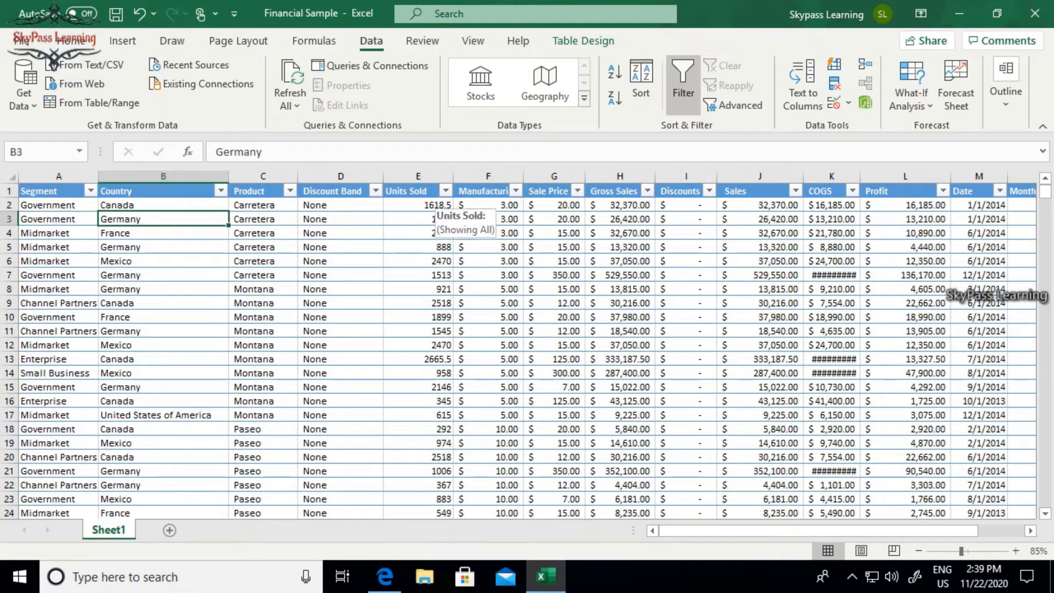
# Examine the number filter options and custom comparison operators offered for the Units Sold column.
pyautogui.click(445, 191)
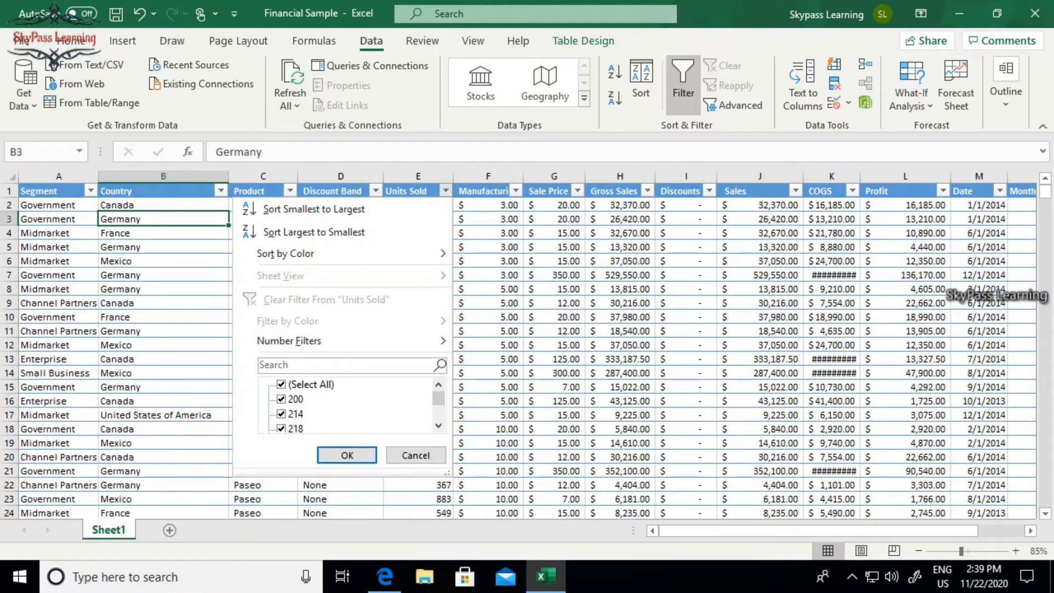
pyautogui.moveTo(438, 399)
pyautogui.mouseDown()
pyautogui.moveTo(438, 426)
pyautogui.moveTo(438, 399)
pyautogui.mouseUp()
pyautogui.moveTo(384, 340)
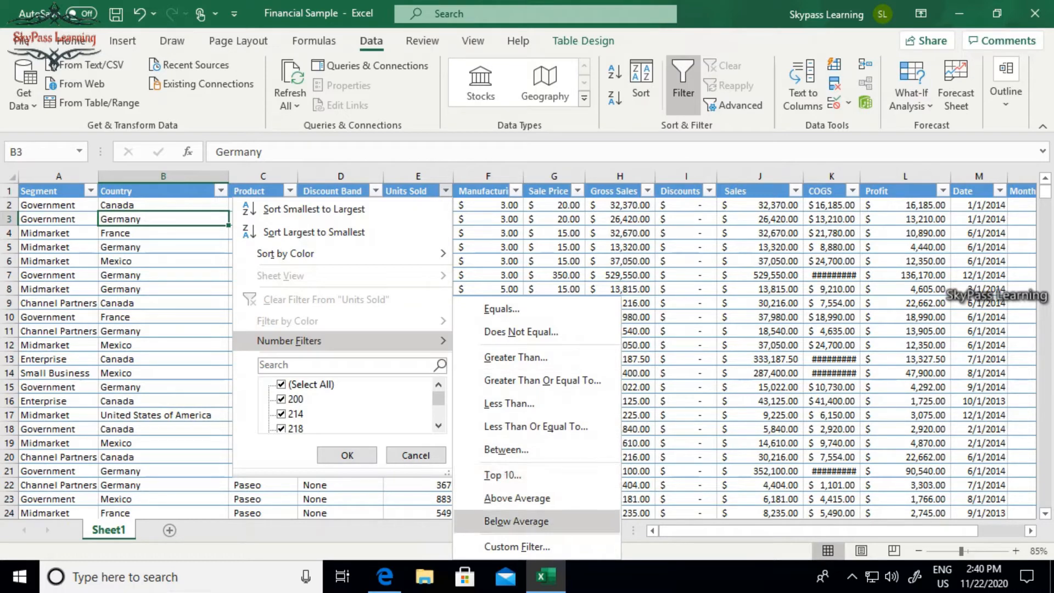
pyautogui.click(516, 546)
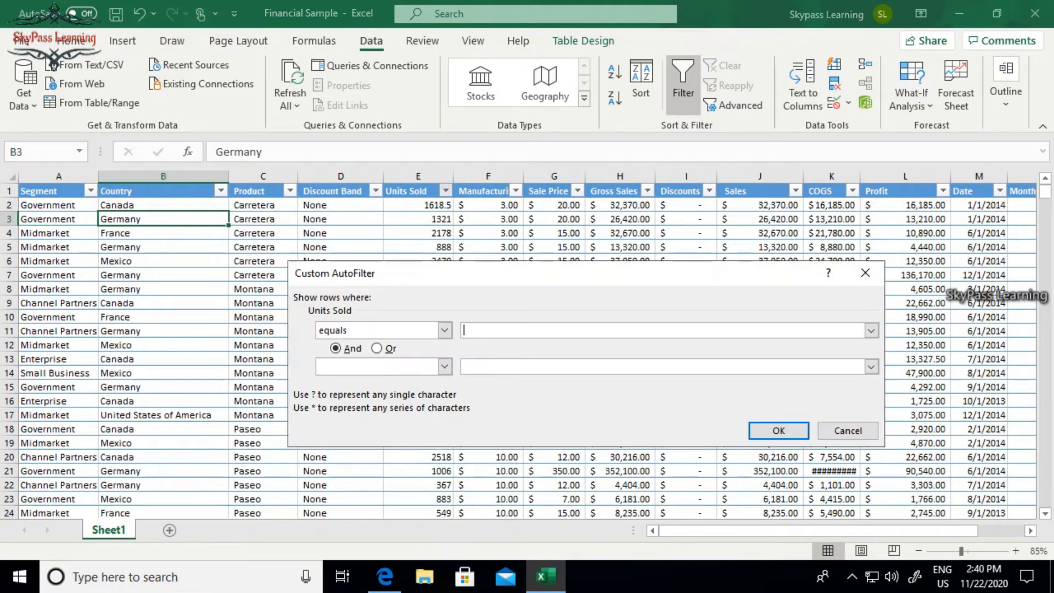
pyautogui.click(444, 330)
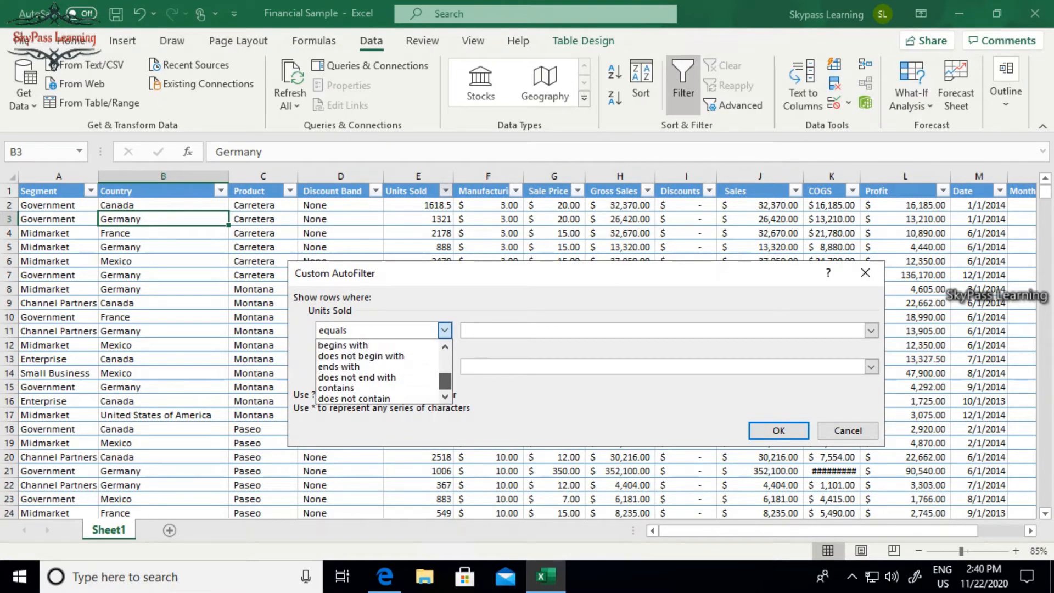
pyautogui.press('Escape')
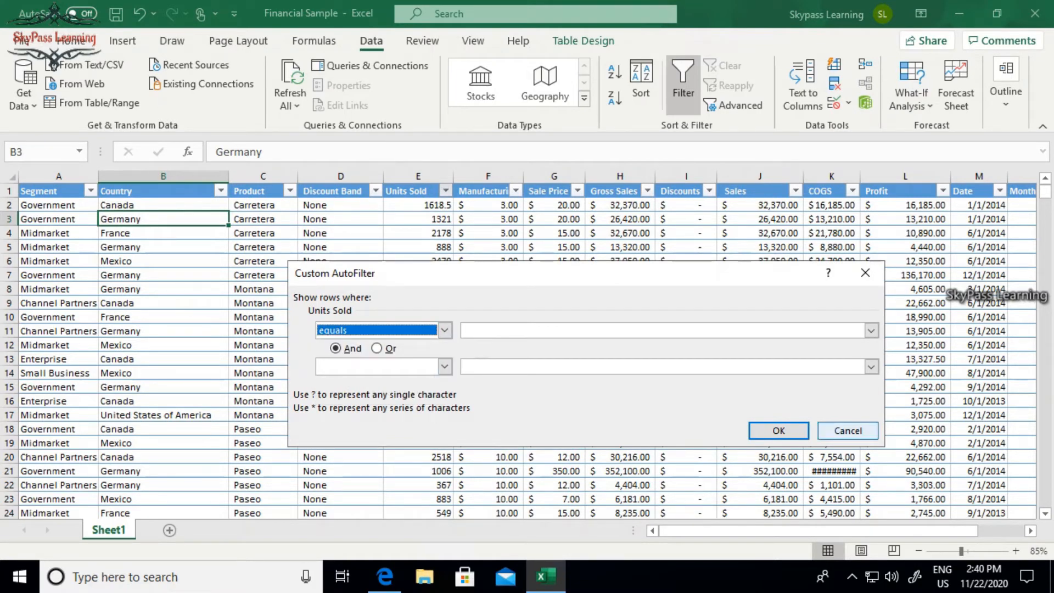
pyautogui.click(848, 431)
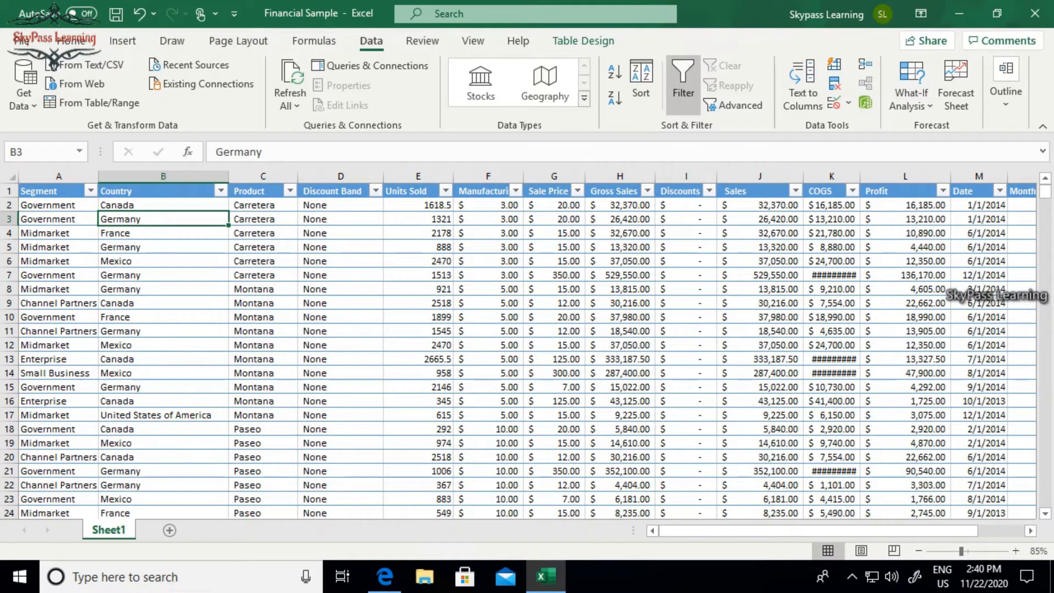
# Filter the Units Sold column to show only values greater than 1000.
pyautogui.click(445, 191)
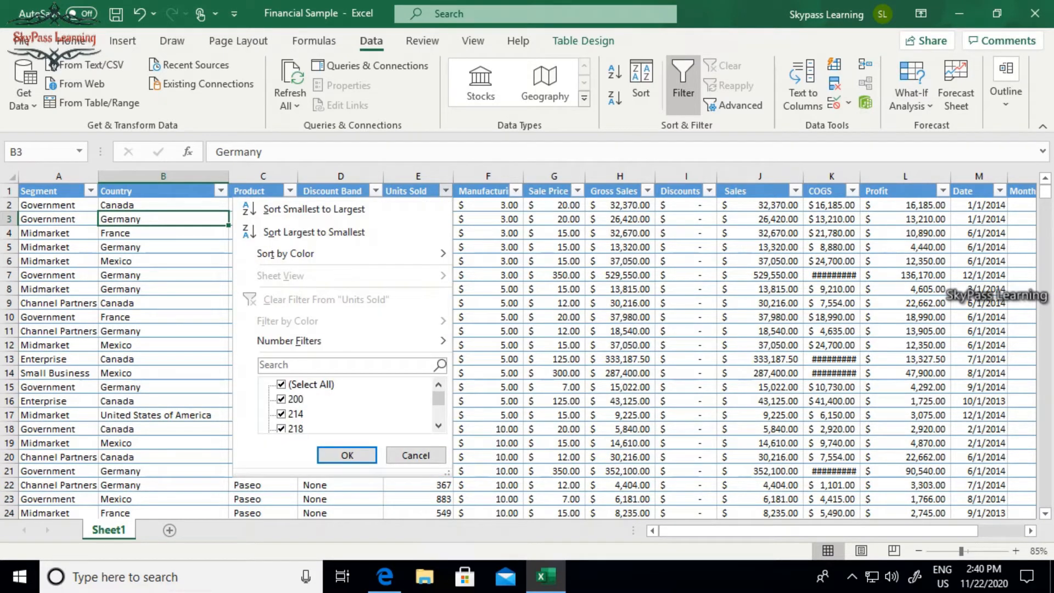
pyautogui.moveTo(352, 341)
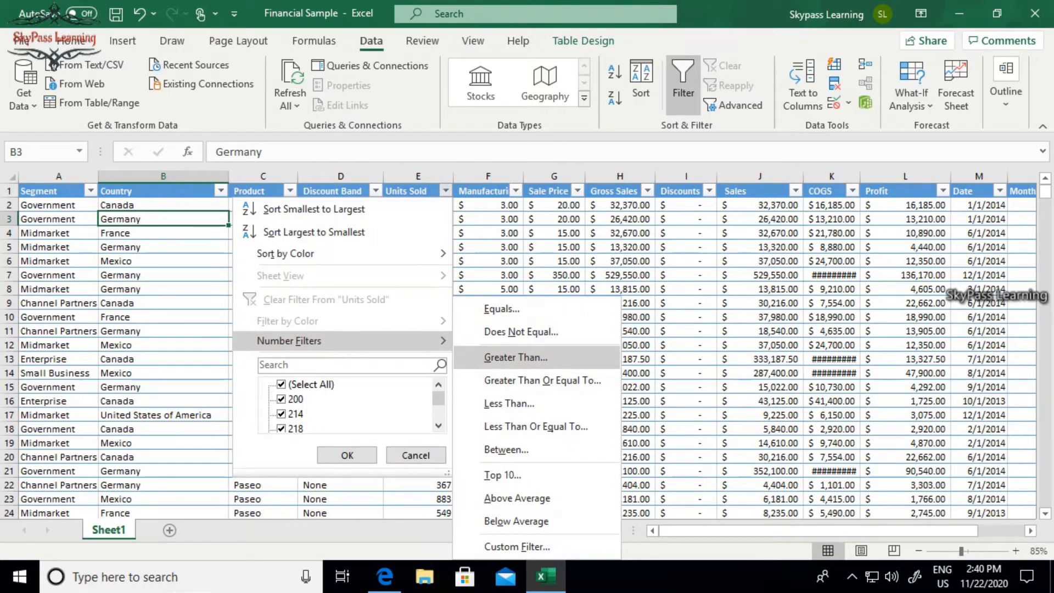
pyautogui.click(515, 358)
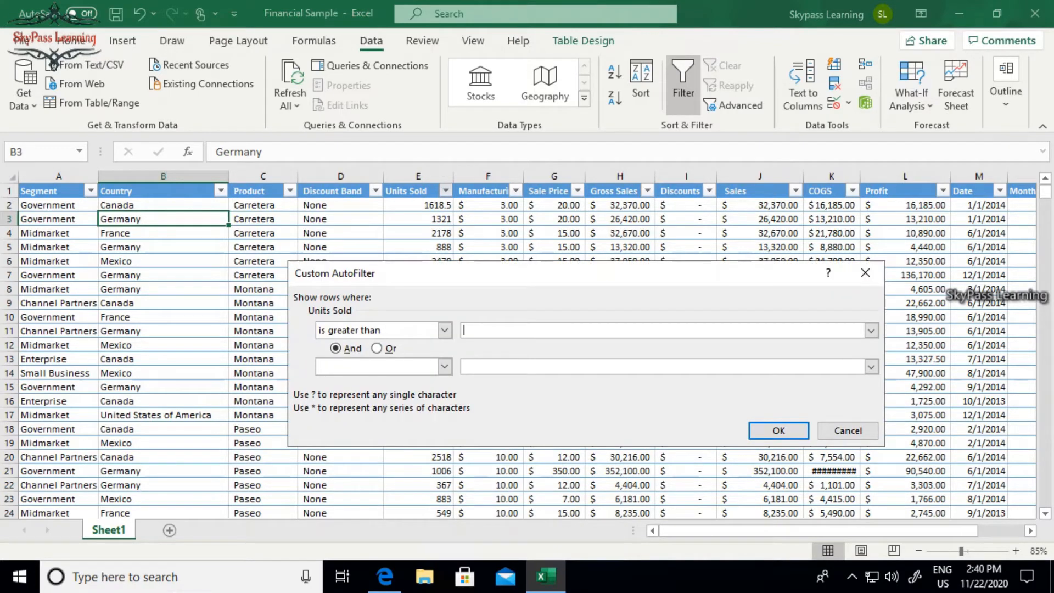
pyautogui.write('1000')
pyautogui.press('Return')
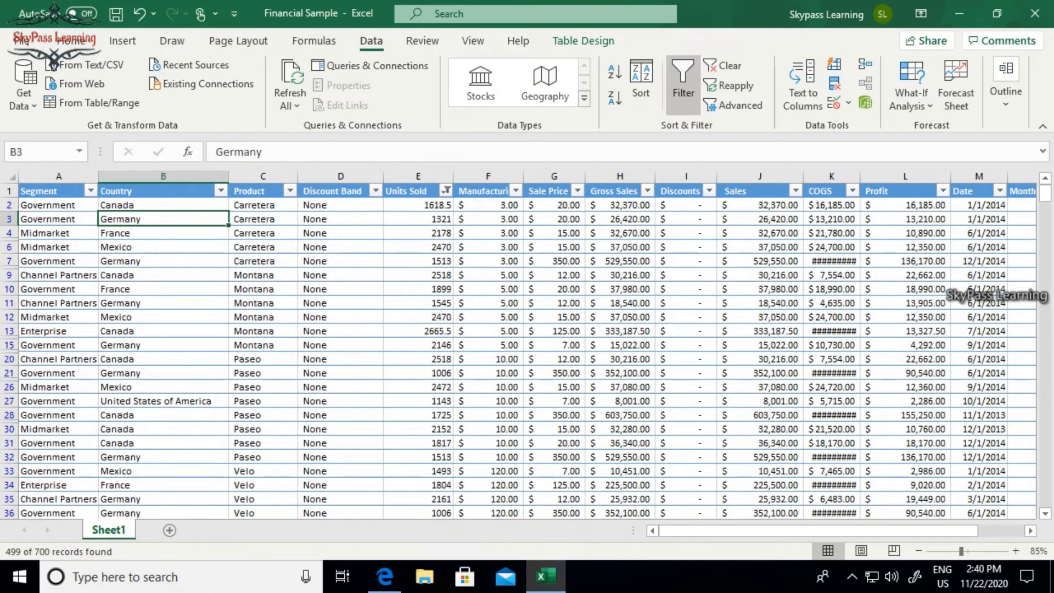
pyautogui.click(419, 233)
pyautogui.scroll(-14, 418, 233)
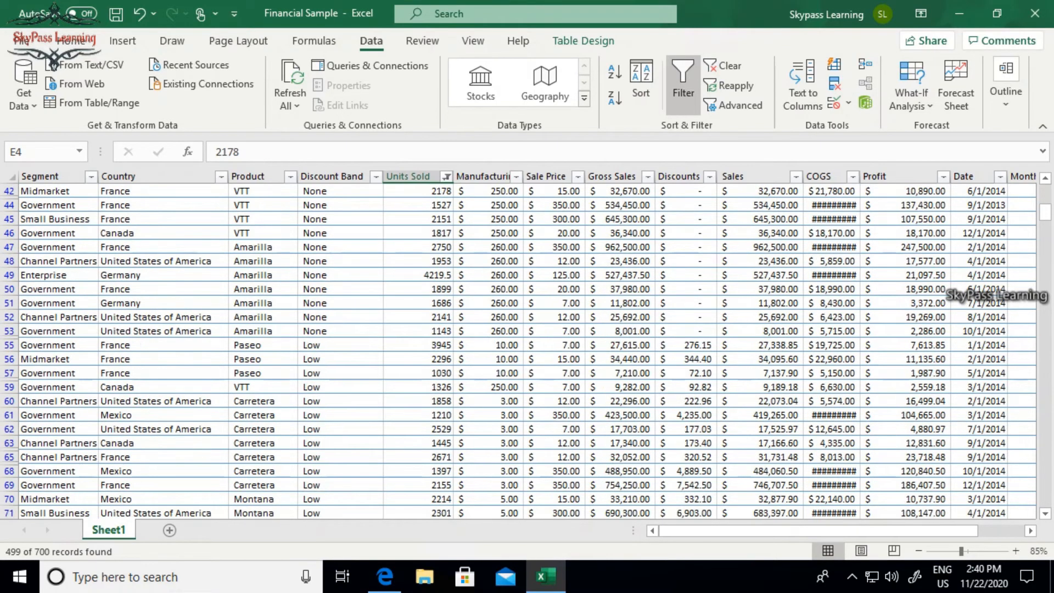
pyautogui.scroll(-5, 528, 352)
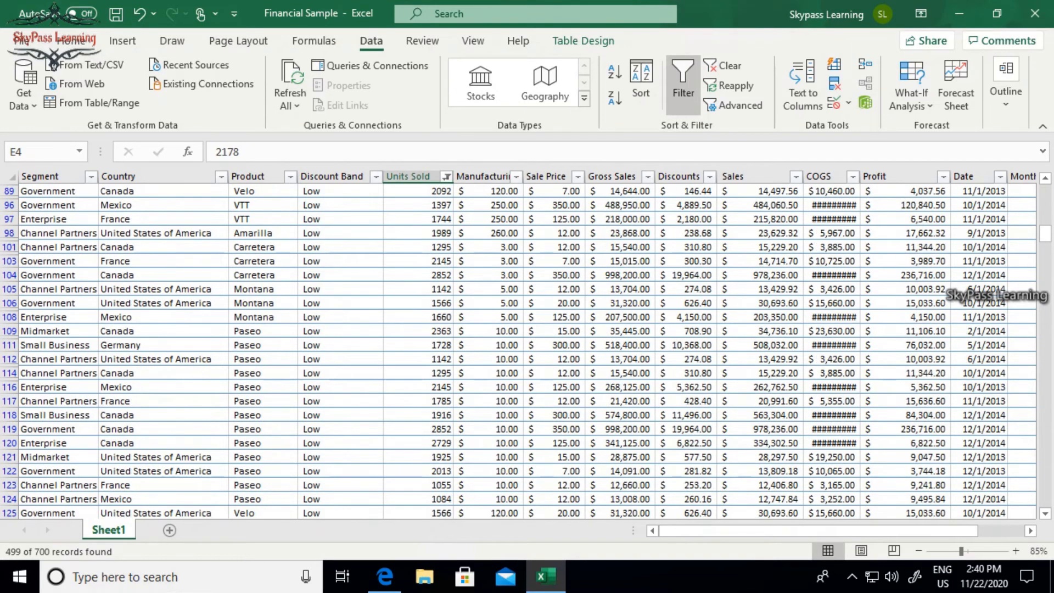
# Add a second And condition, is less than 2000, to the custom filter on the Units Sold column.
pyautogui.click(447, 176)
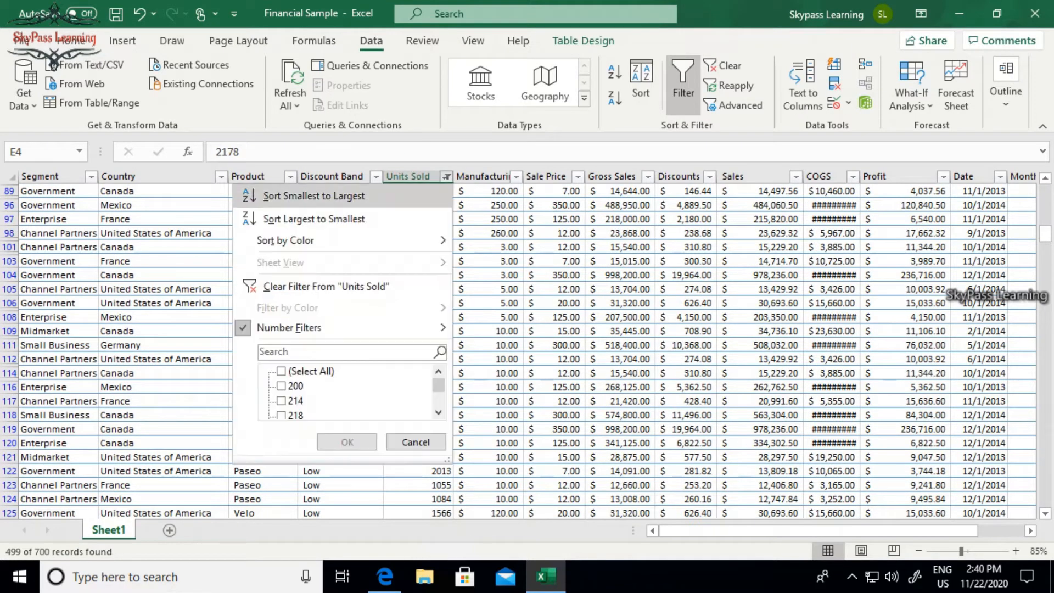
pyautogui.moveTo(351, 328)
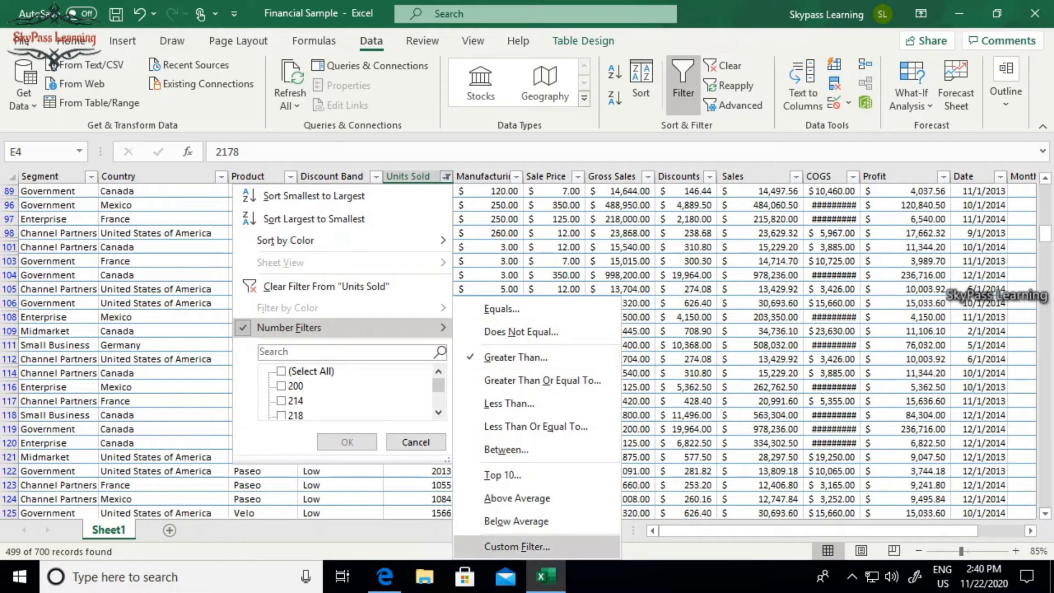
pyautogui.click(517, 547)
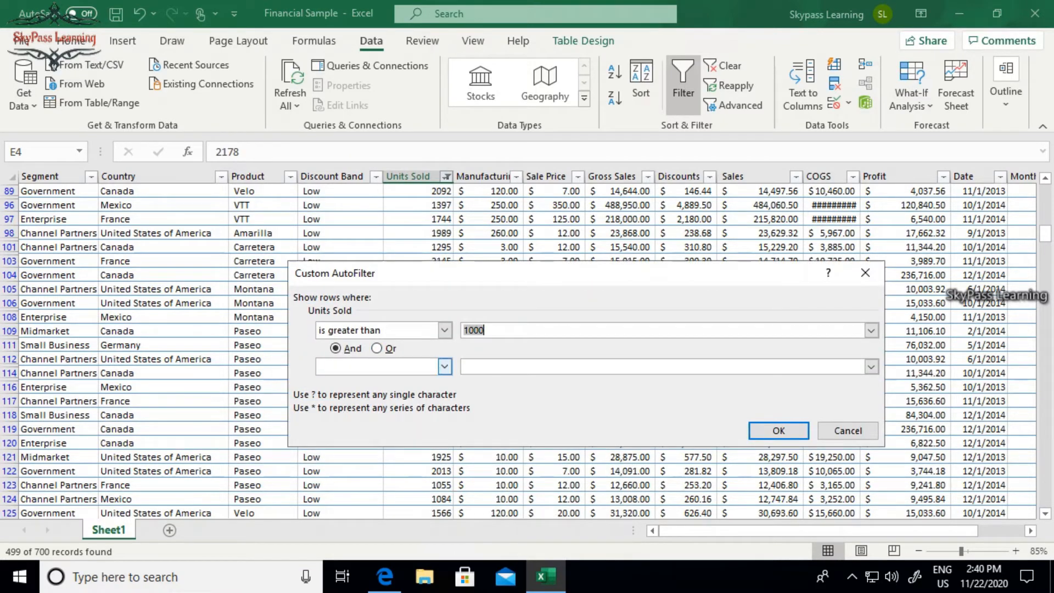
pyautogui.click(445, 367)
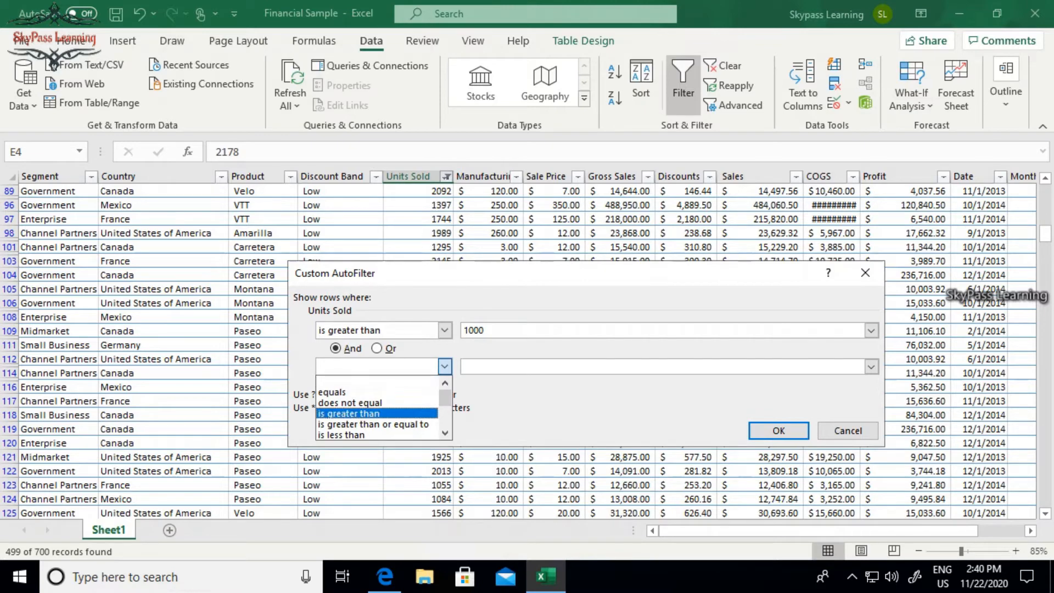
pyautogui.click(352, 435)
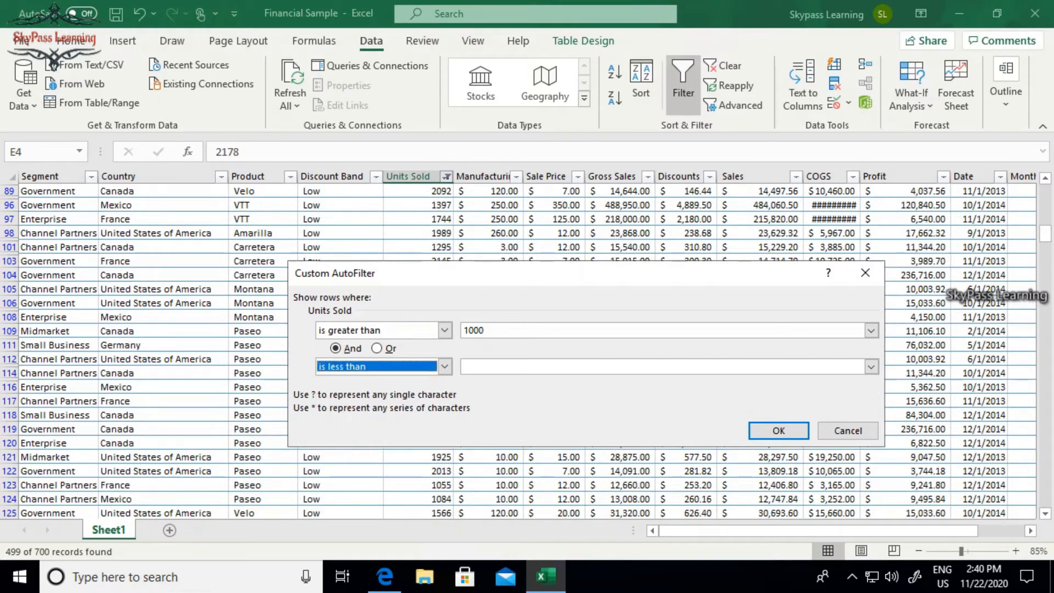
pyautogui.click(483, 366)
pyautogui.write('2000')
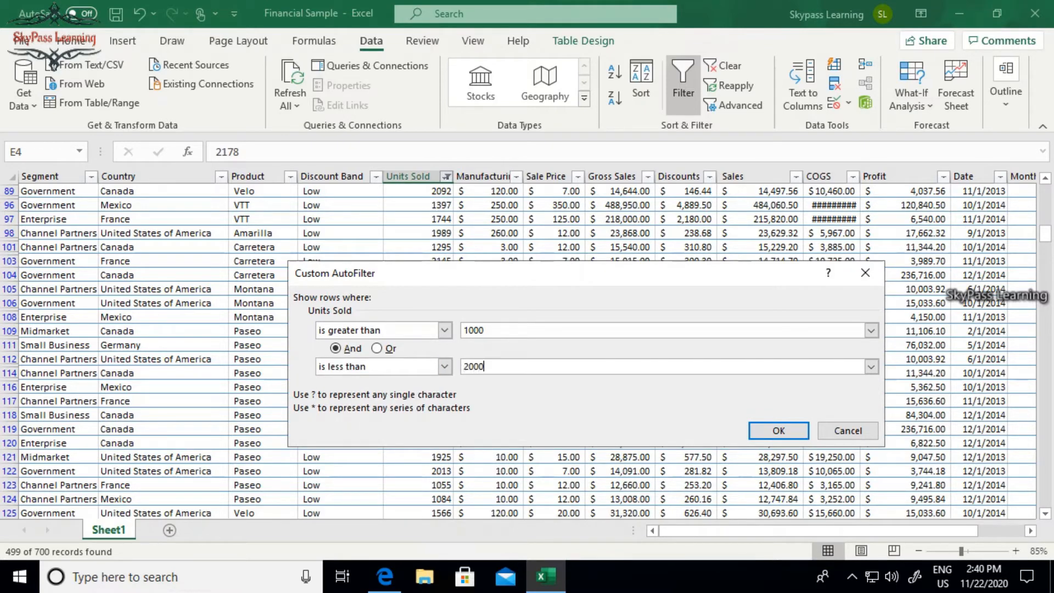
pyautogui.press('Return')
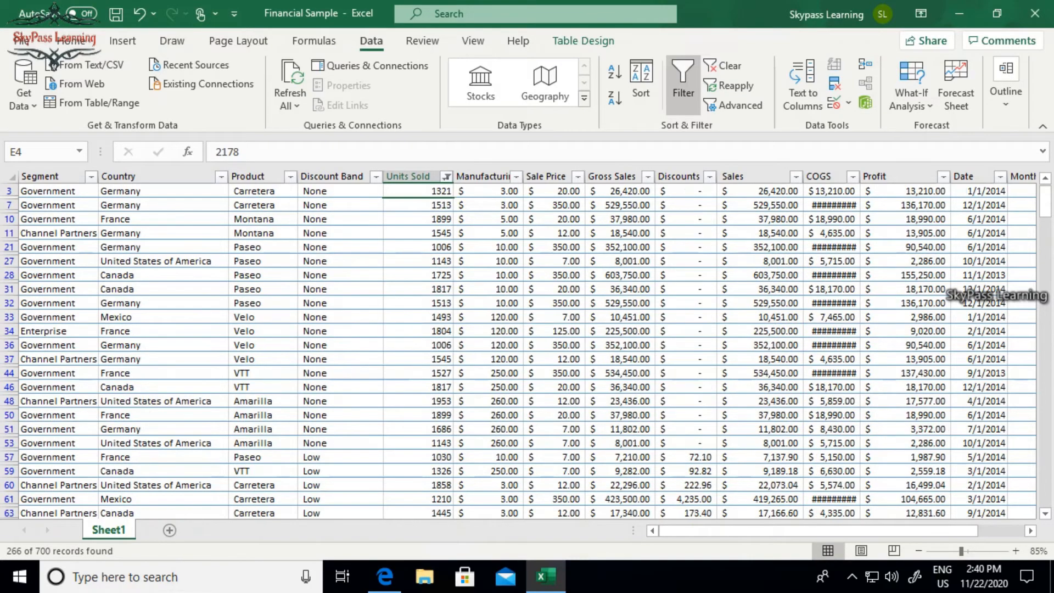
pyautogui.scroll(-8, 527, 352)
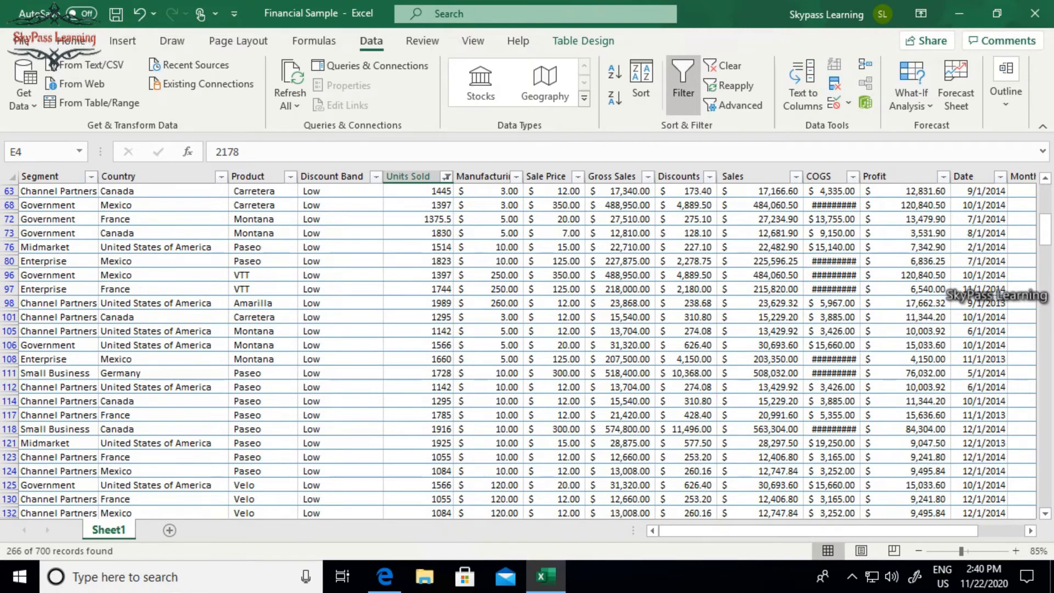
pyautogui.scroll(-11, 527, 351)
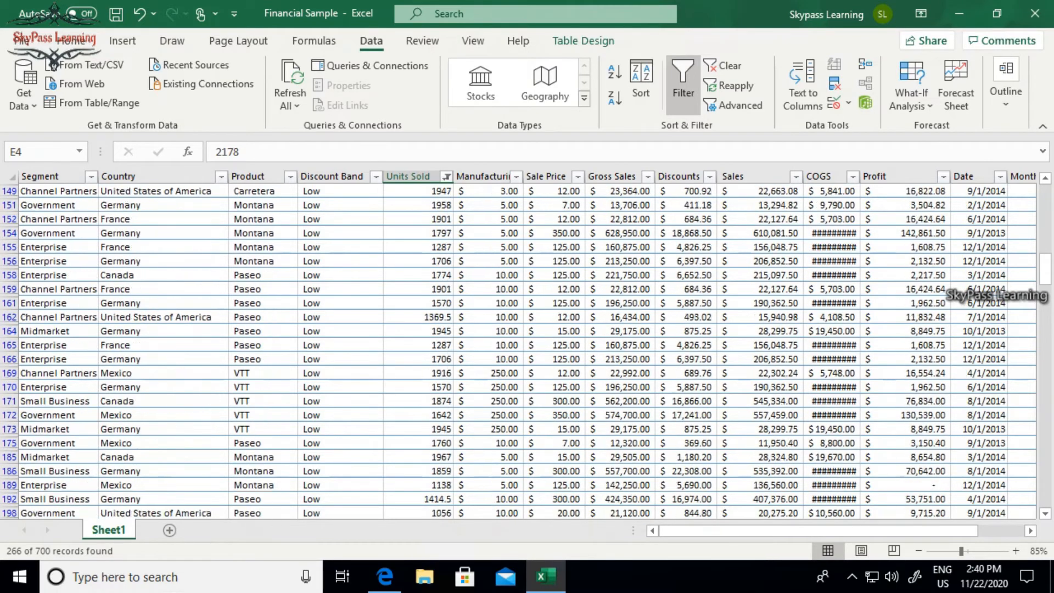
pyautogui.scroll(12, 527, 352)
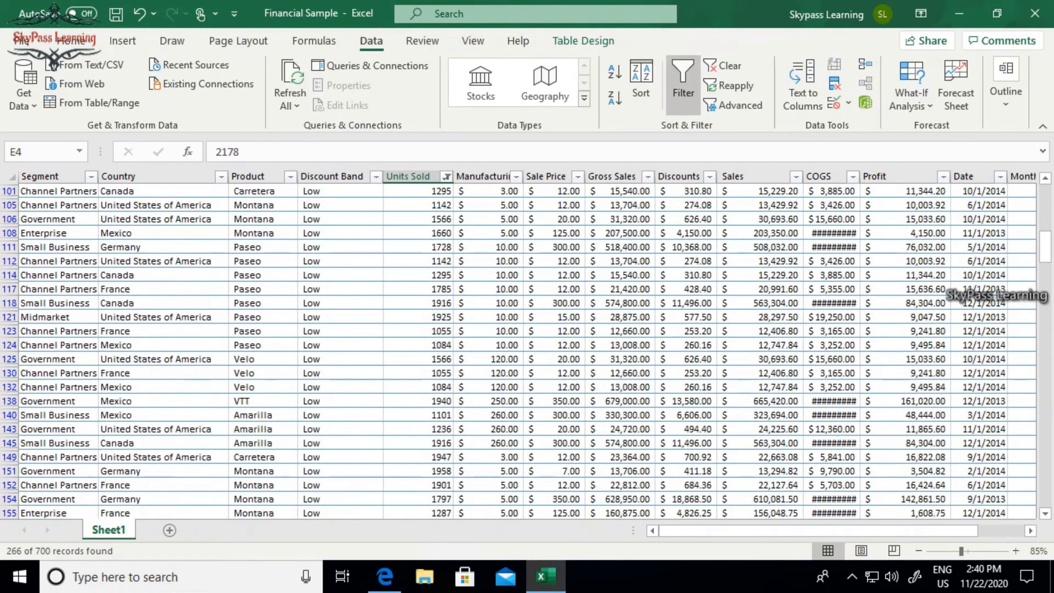
# Clear the number filter from the Units Sold column.
pyautogui.click(446, 177)
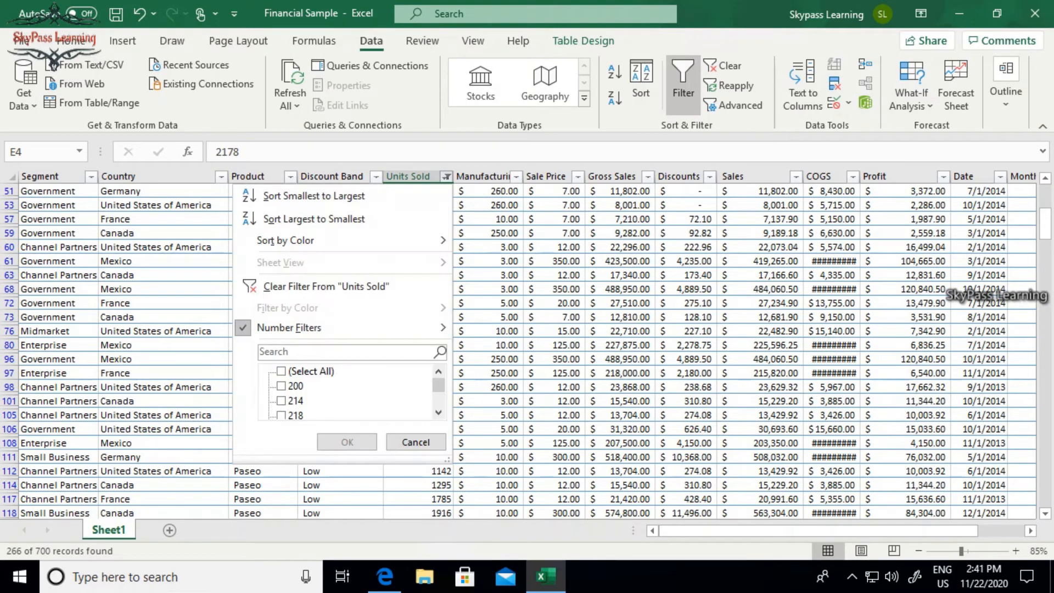
pyautogui.click(282, 371)
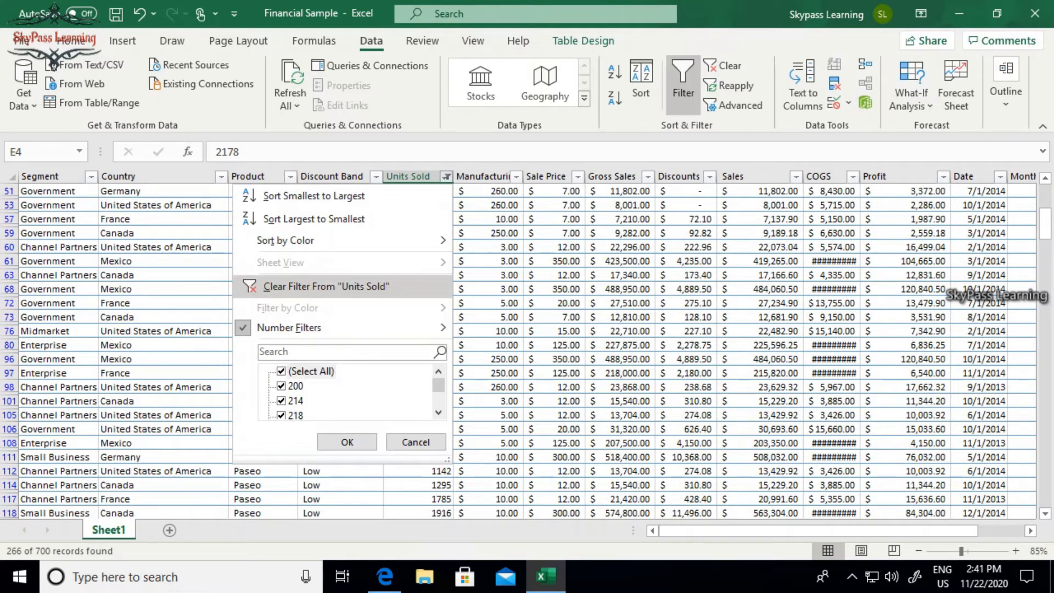
pyautogui.click(326, 286)
pyautogui.scroll(1, 528, 352)
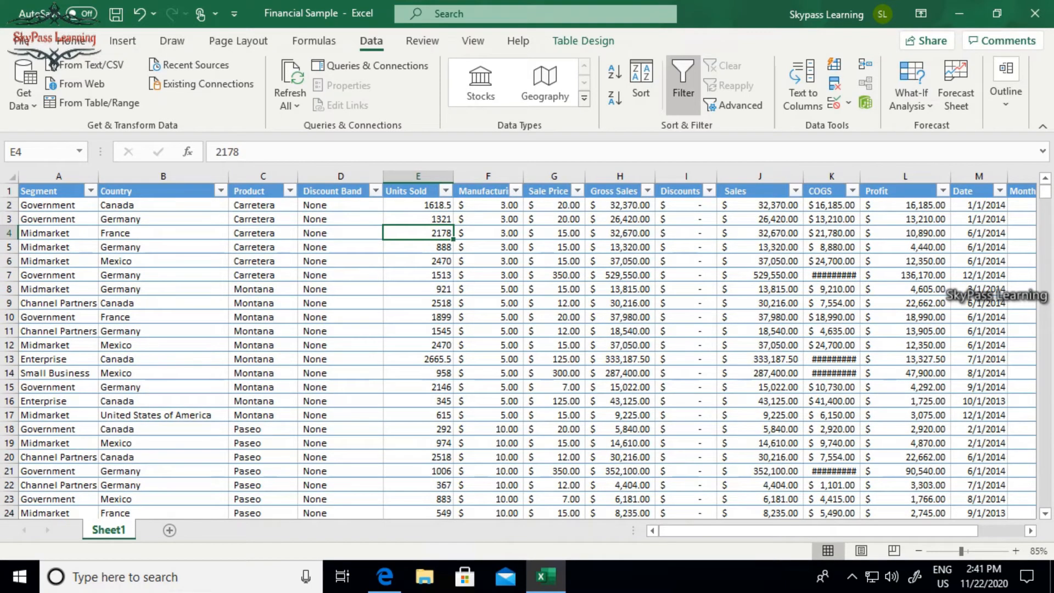
# Examine the sort and filter options offered for the Units Sold column without applying any.
pyautogui.click(446, 191)
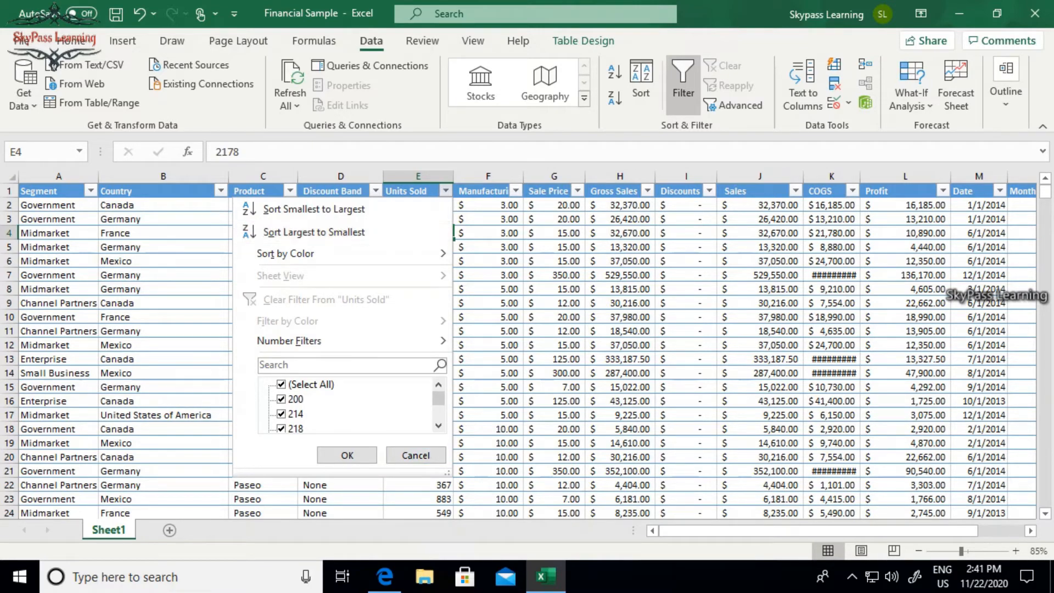
pyautogui.moveTo(352, 254)
pyautogui.click(416, 456)
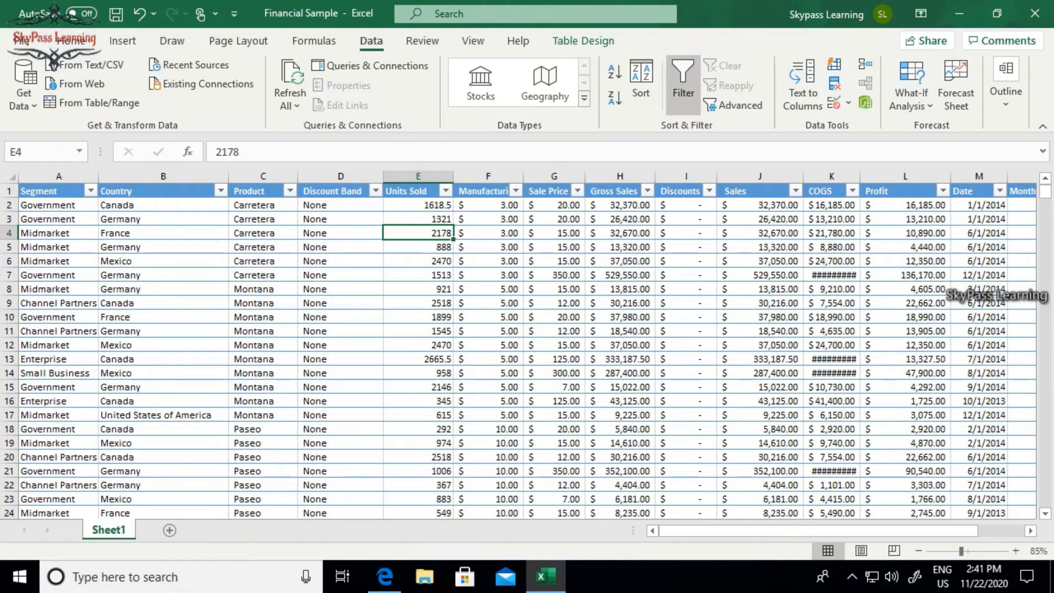
# Look across row 8 of the table from the Sales column past the Year column and back to the Segment column.
pyautogui.click(760, 289)
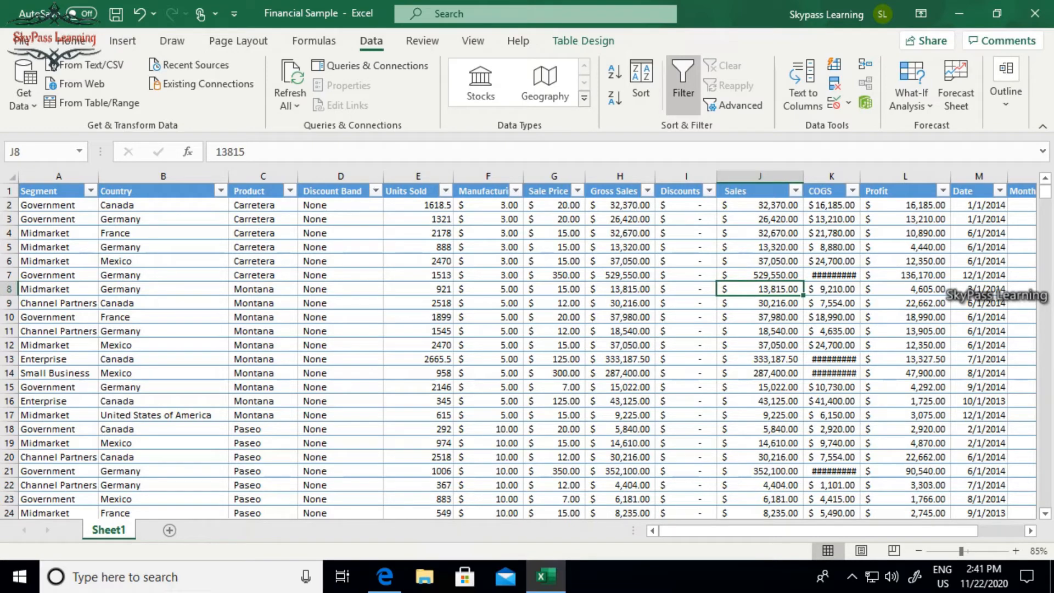
pyautogui.press('Right')
pyautogui.press('Right')
pyautogui.press('Right')
pyautogui.press('Right')
pyautogui.press('Right')
pyautogui.press('Right')
pyautogui.press('Right')
pyautogui.press('Right')
pyautogui.press('Right')
pyautogui.press('Right')
pyautogui.press('Right')
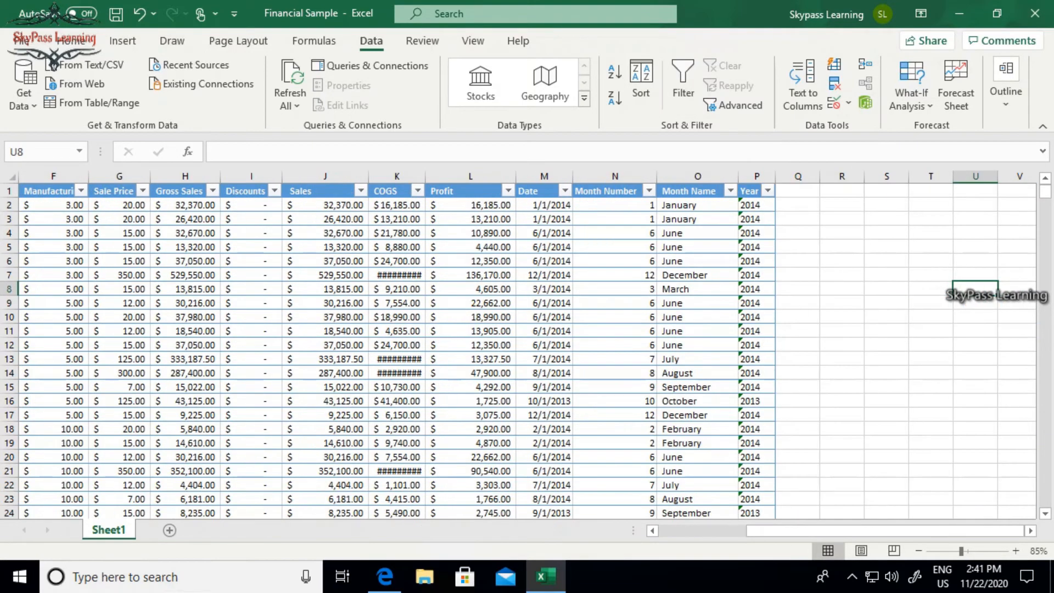
pyautogui.press('Left')
pyautogui.press('Left')
pyautogui.press('Left')
pyautogui.press('Left')
pyautogui.press('Left')
pyautogui.press('Left')
pyautogui.press('Left')
pyautogui.press('Left')
pyautogui.press('Left')
pyautogui.press('Left')
pyautogui.press('Left')
pyautogui.press('Left')
pyautogui.press('Left')
pyautogui.press('Left')
pyautogui.press('Left')
pyautogui.press('Left')
pyautogui.press('Left')
pyautogui.press('Left')
pyautogui.press('Left')
pyautogui.press('Left')
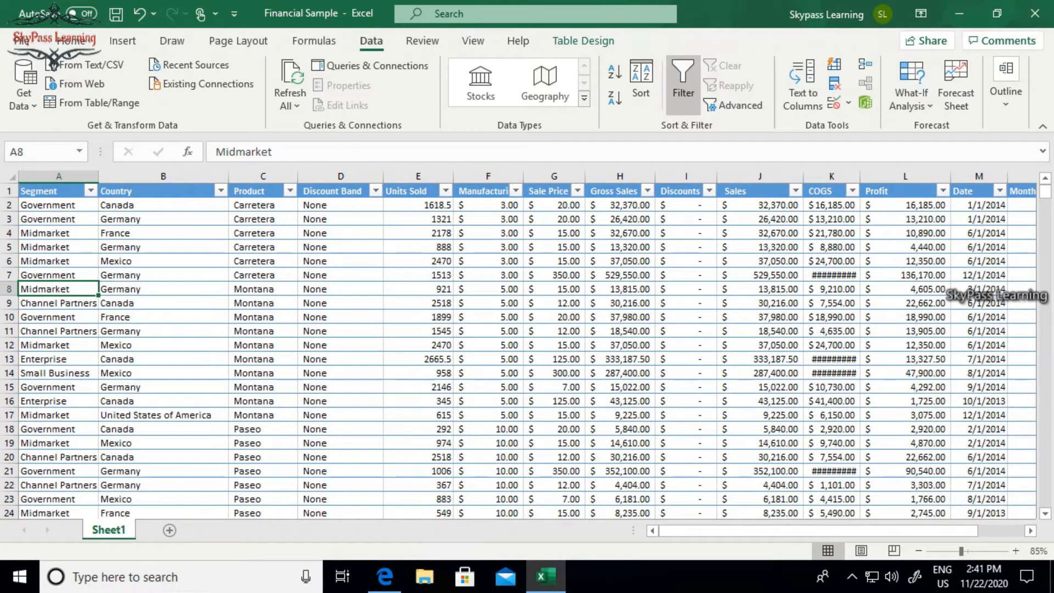
# Examine the filter choices of the Date column, expanding 2014 to view its months, without applying a filter.
pyautogui.click(1000, 191)
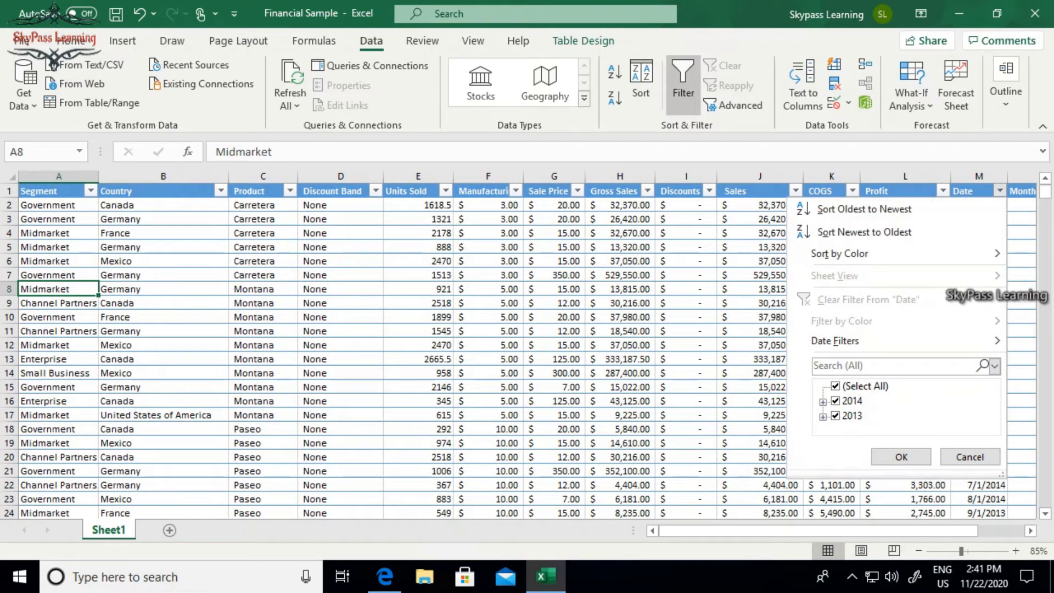
pyautogui.click(823, 402)
pyautogui.scroll(-4, 906, 407)
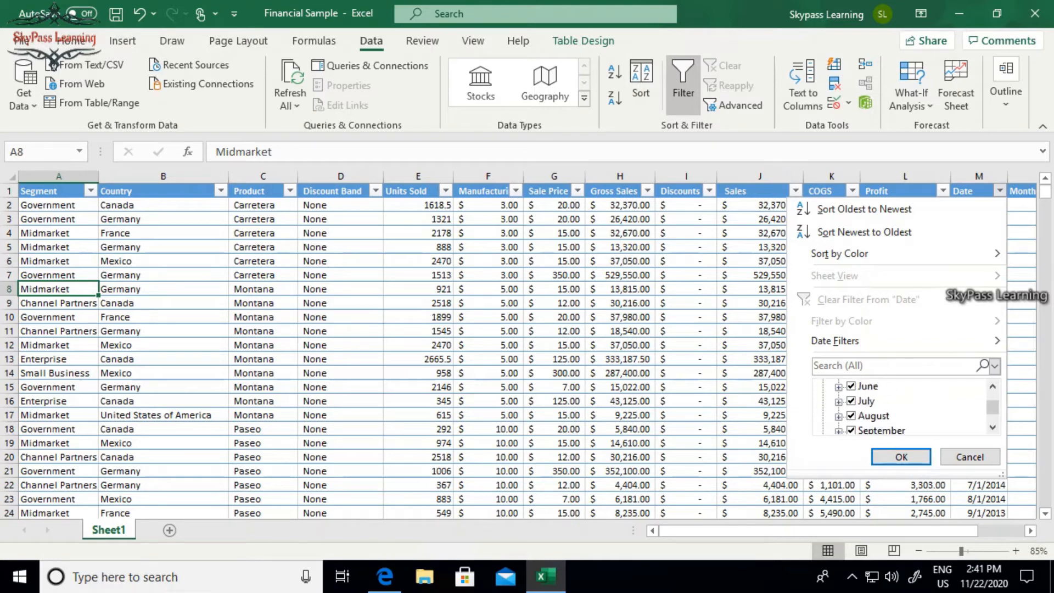
pyautogui.scroll(4, 906, 407)
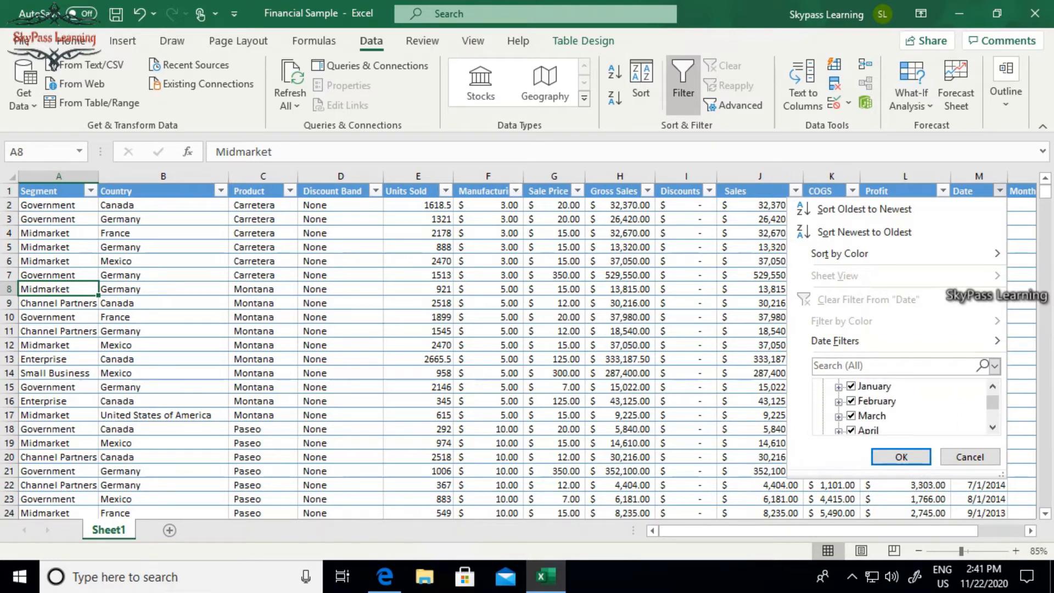
pyautogui.scroll(-1, 906, 407)
pyautogui.click(971, 457)
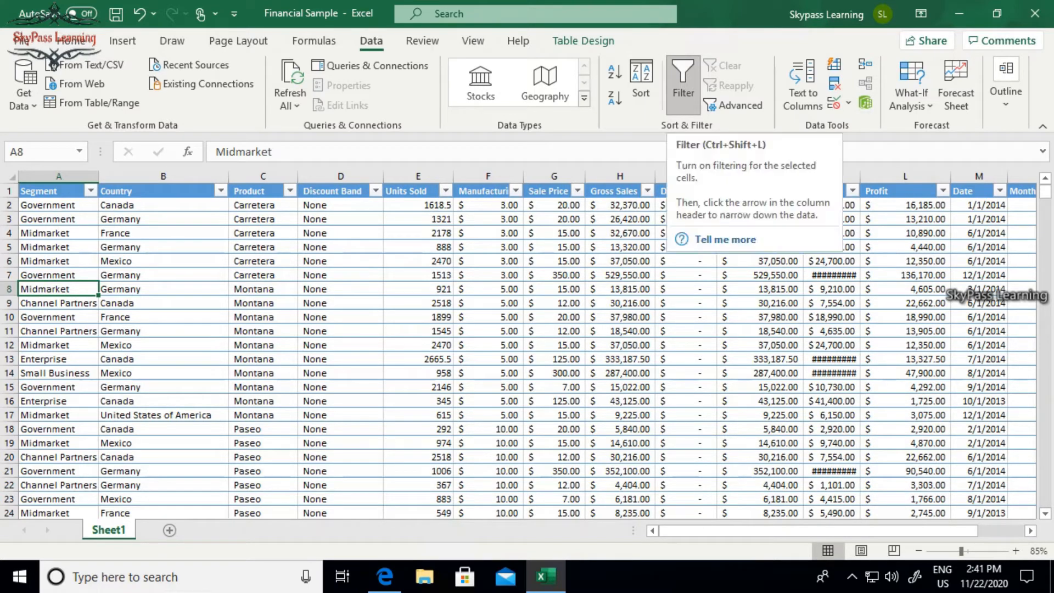
# Turn off filtering for the table and select the Segment header cell A1.
pyautogui.click(684, 88)
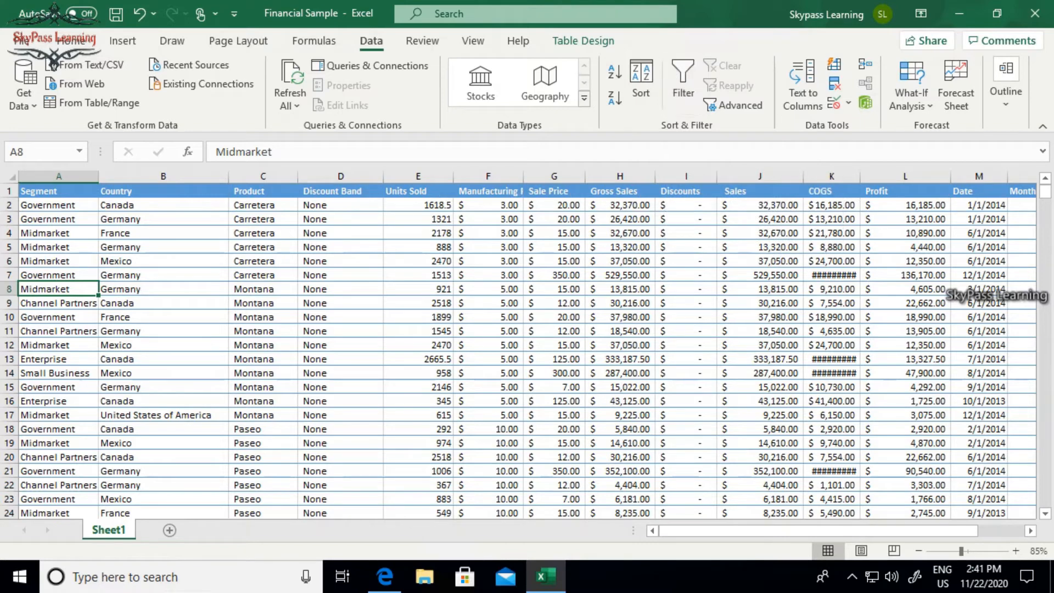
pyautogui.click(59, 191)
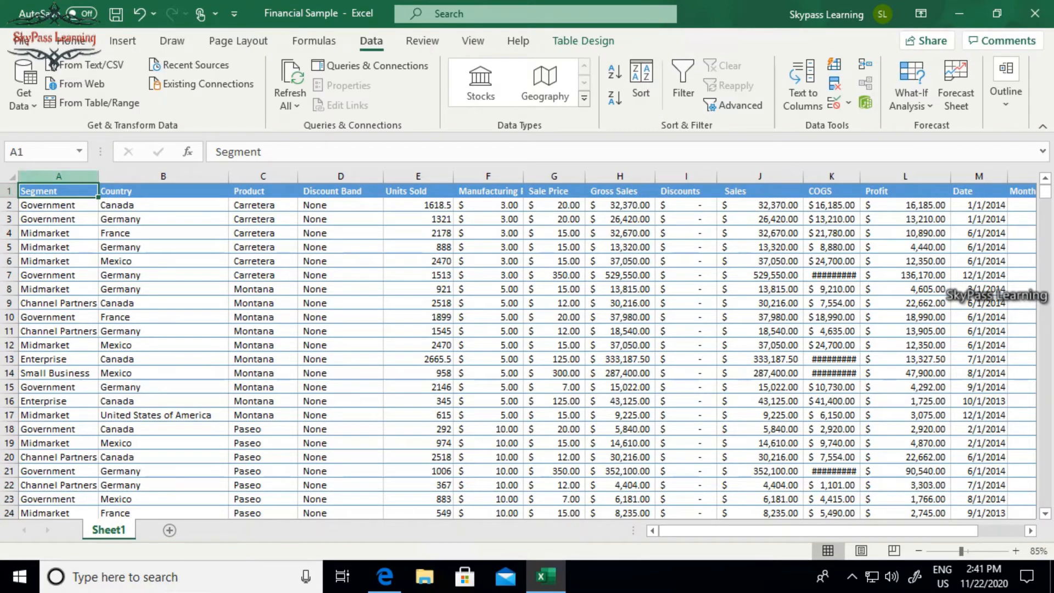
pyautogui.moveTo(58, 175); pyautogui.dragTo(982, 176)
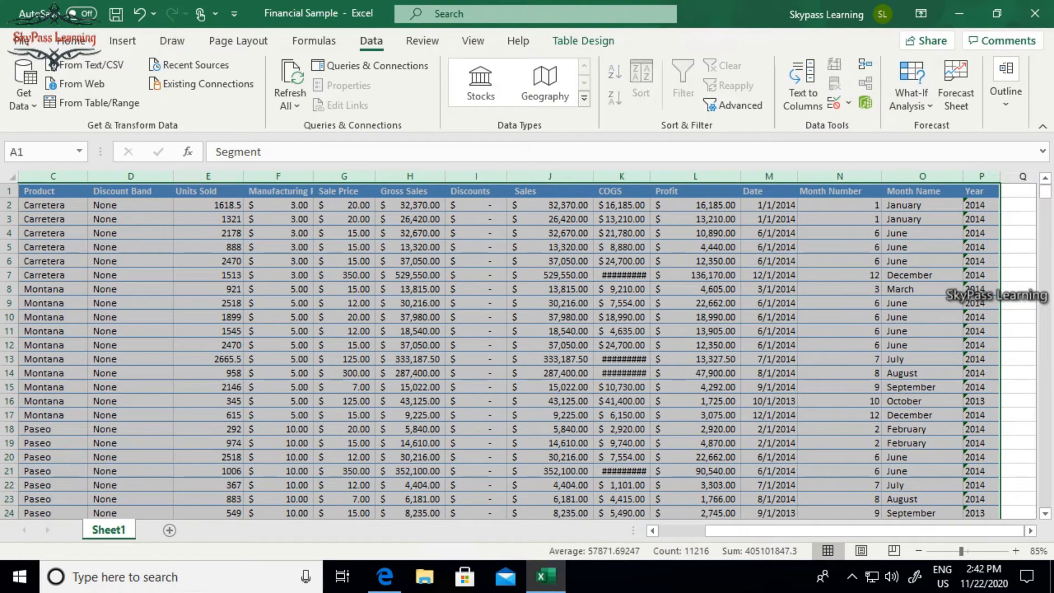
pyautogui.moveTo(865, 531); pyautogui.dragTo(818, 531)
pyautogui.click(58, 247)
pyautogui.click(59, 176)
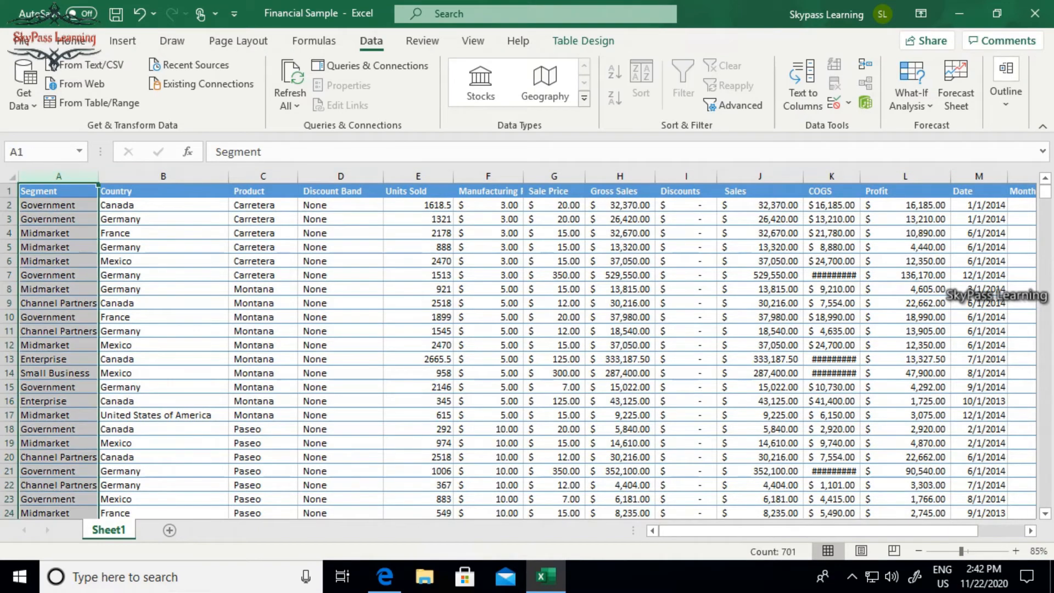
pyautogui.click(620, 289)
# Sort the table by Country on cell values in A to Z order, review the sorted rows and return to cell A1.
pyautogui.click(58, 192)
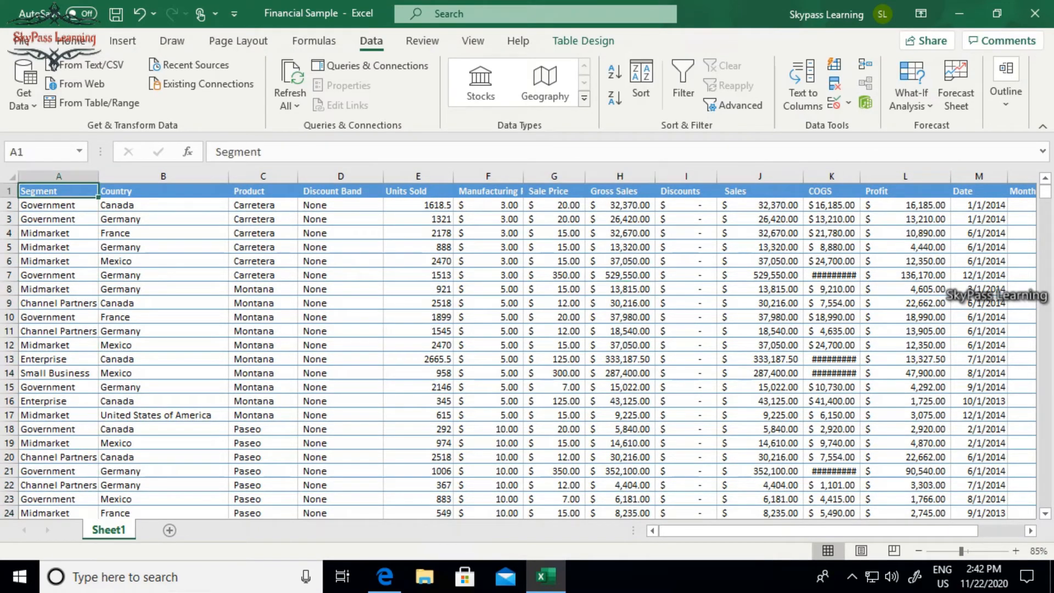
pyautogui.click(641, 82)
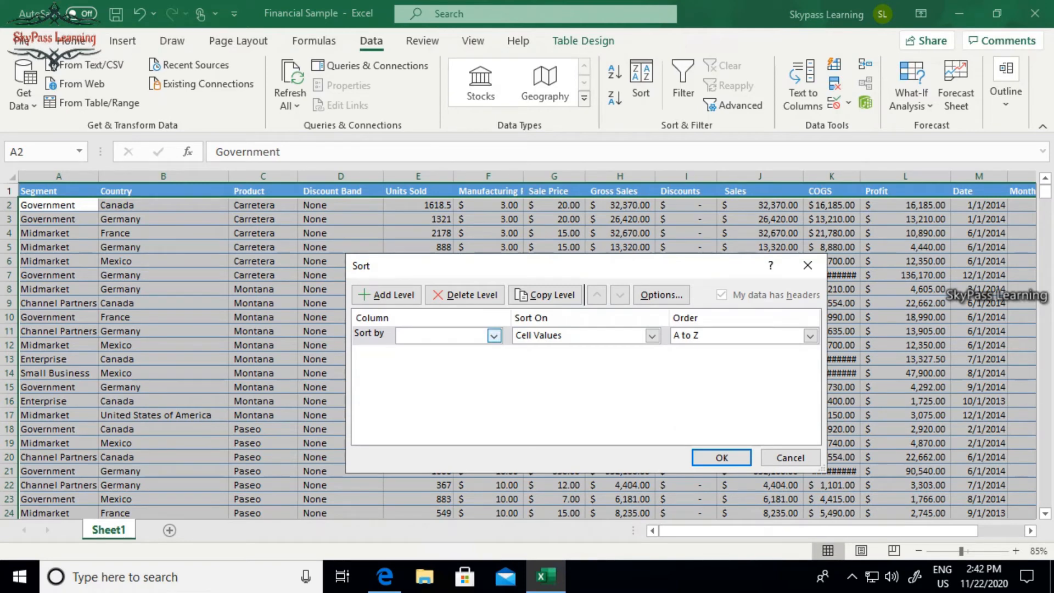
pyautogui.click(494, 335)
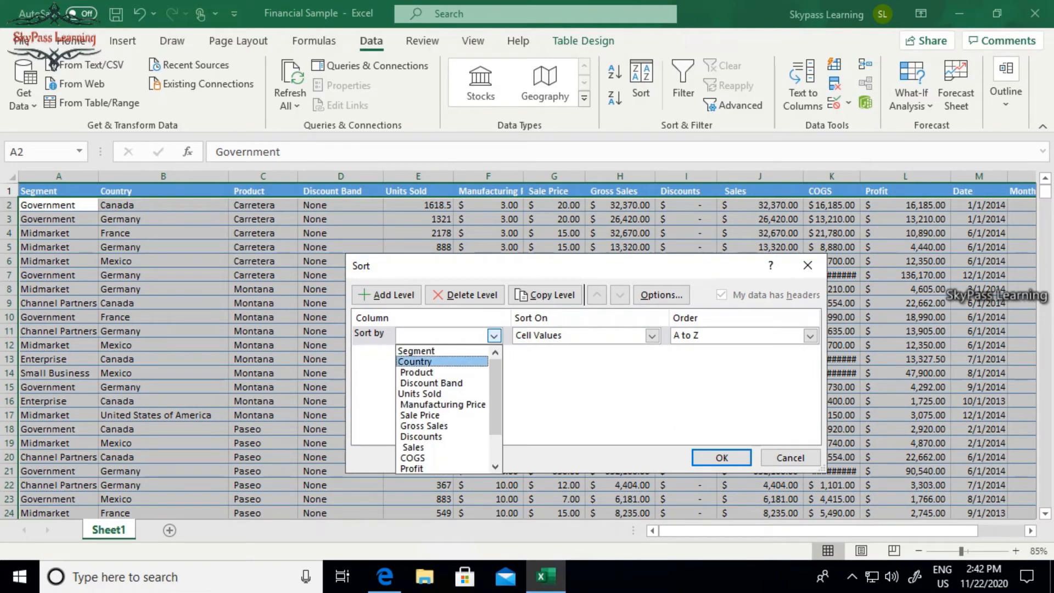
pyautogui.click(415, 362)
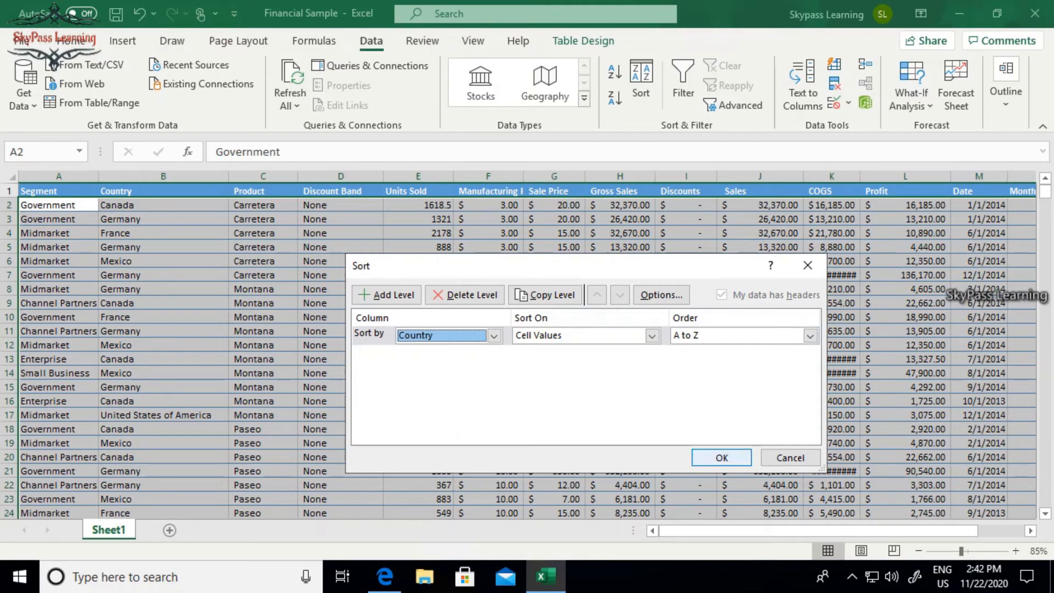
pyautogui.click(721, 458)
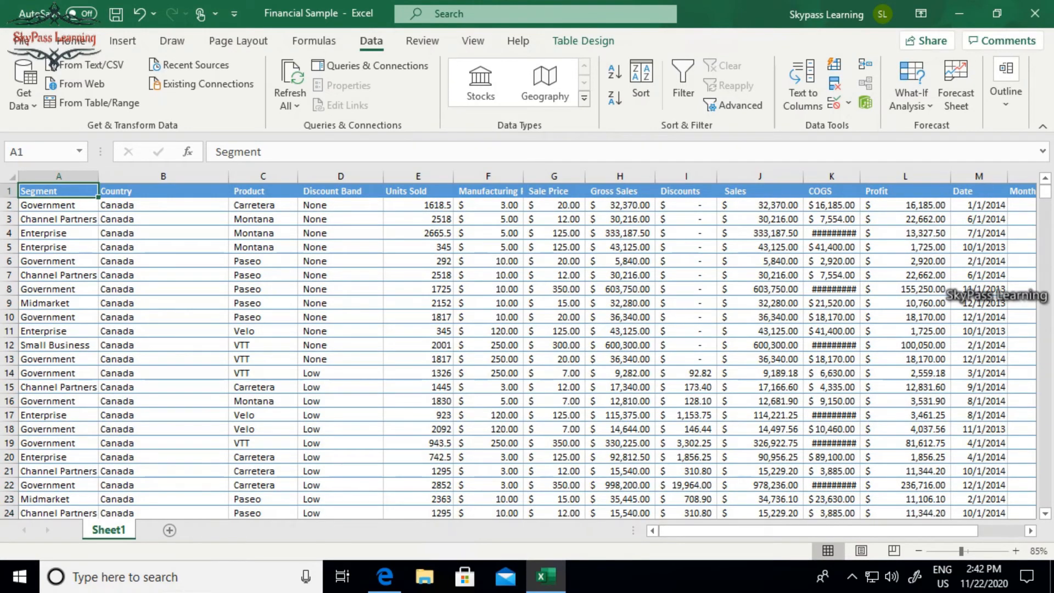
pyautogui.scroll(-20, 527, 351)
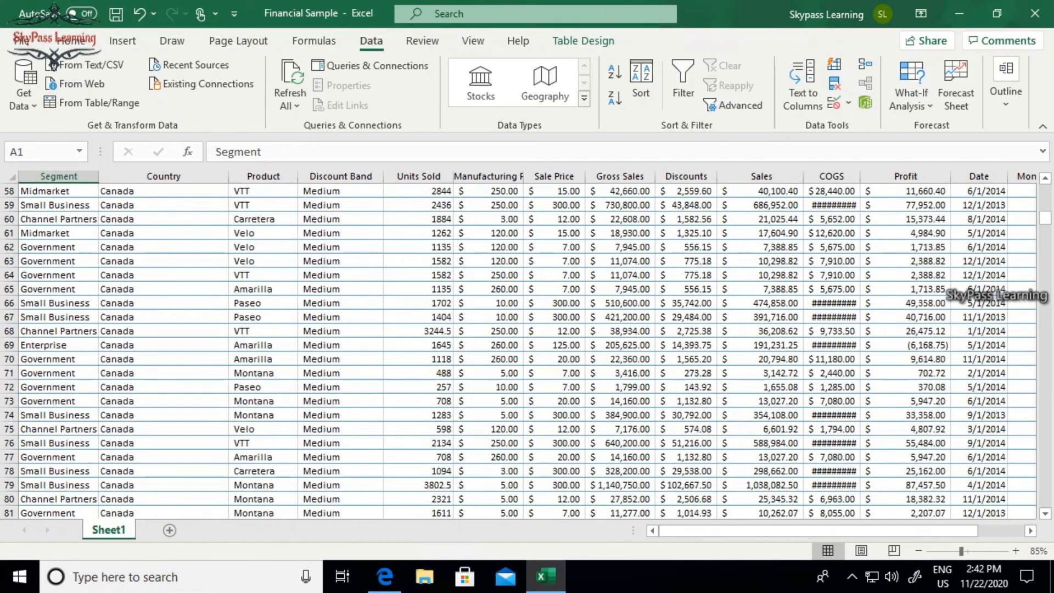
pyautogui.scroll(-20, 528, 351)
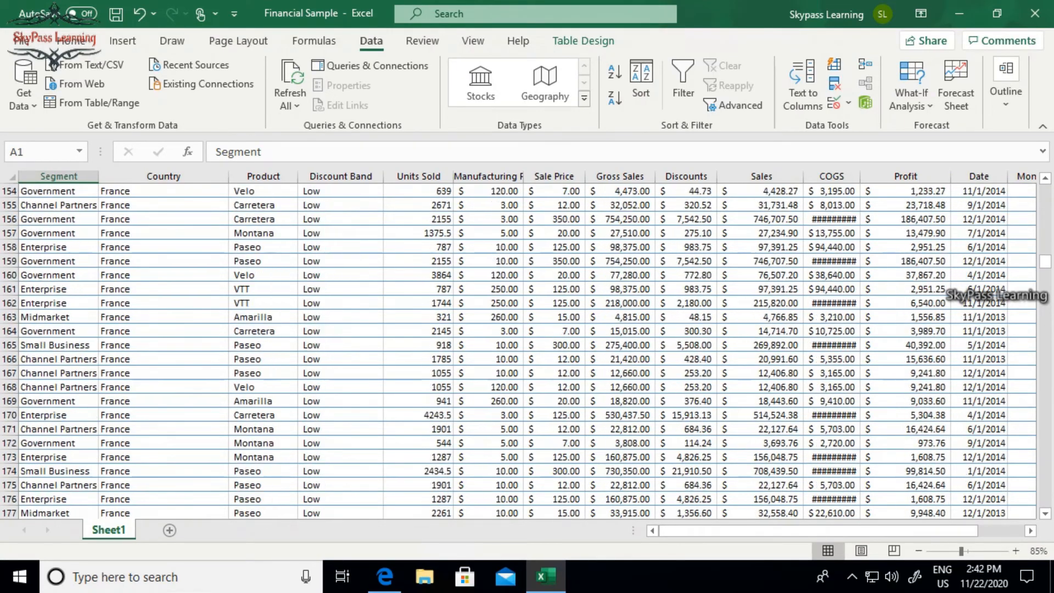
pyautogui.scroll(20, 527, 351)
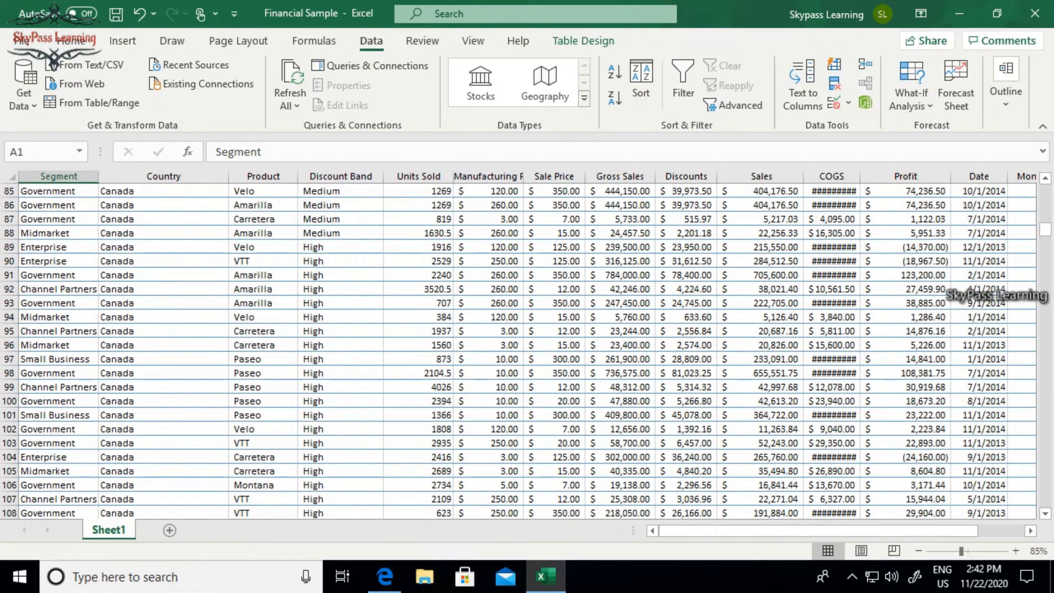
pyautogui.hotkey('ctrl', 'Home')
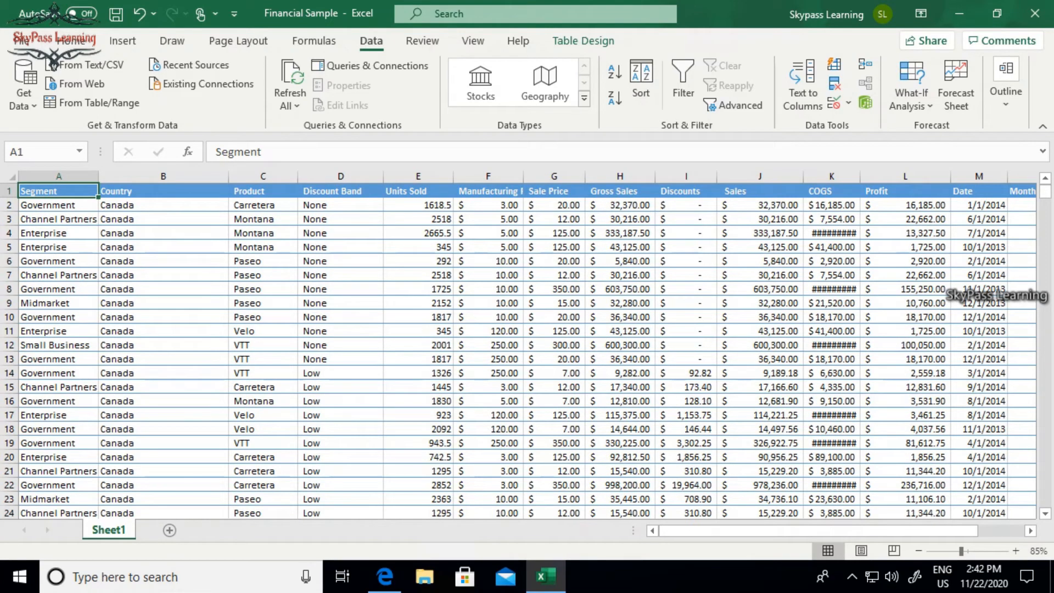
# Sort the table by Units Sold on cell values from smallest to largest.
pyautogui.click(641, 82)
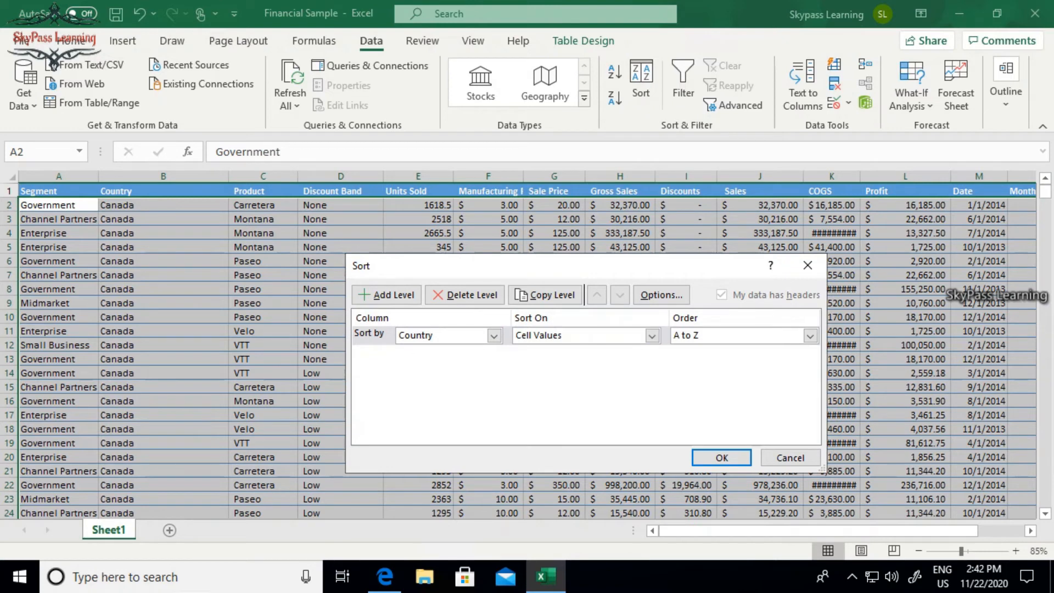
pyautogui.click(495, 336)
pyautogui.press('Down')
pyautogui.press('Down')
pyautogui.press('Down')
pyautogui.press('Down')
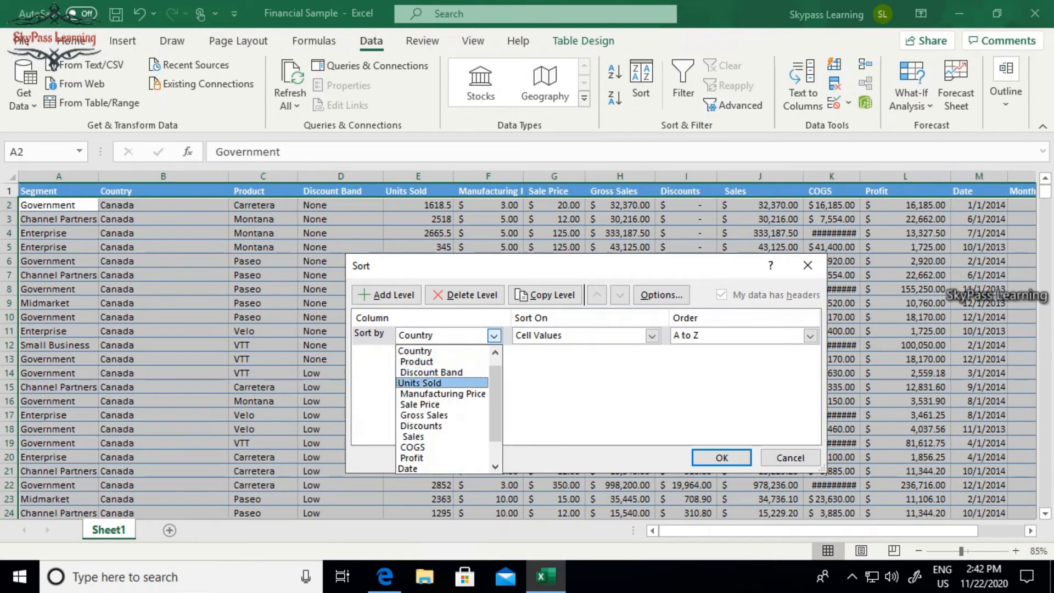
pyautogui.press('Up')
pyautogui.press('Return')
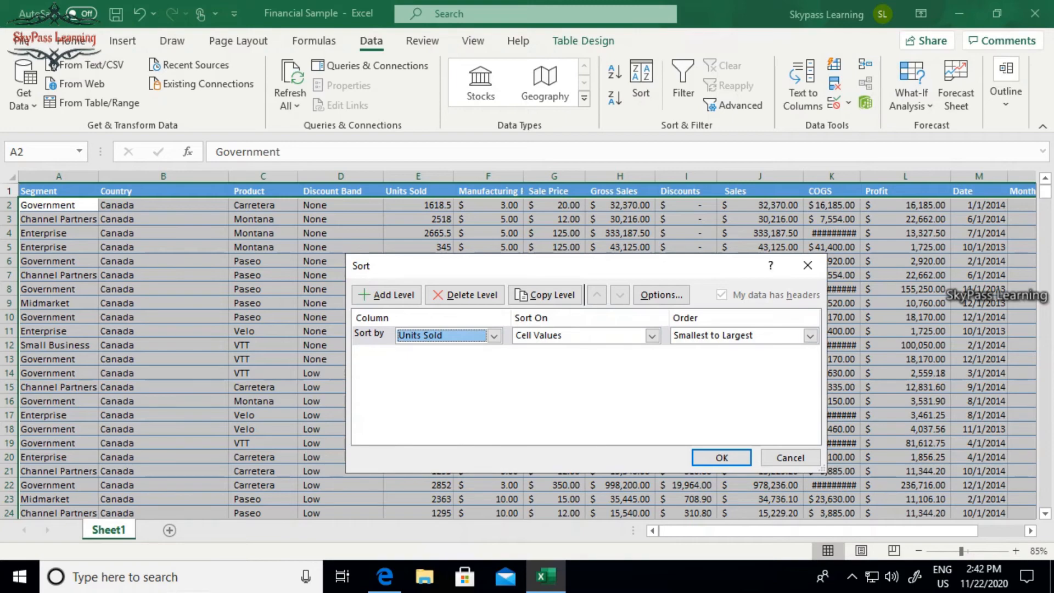
pyautogui.press('Return')
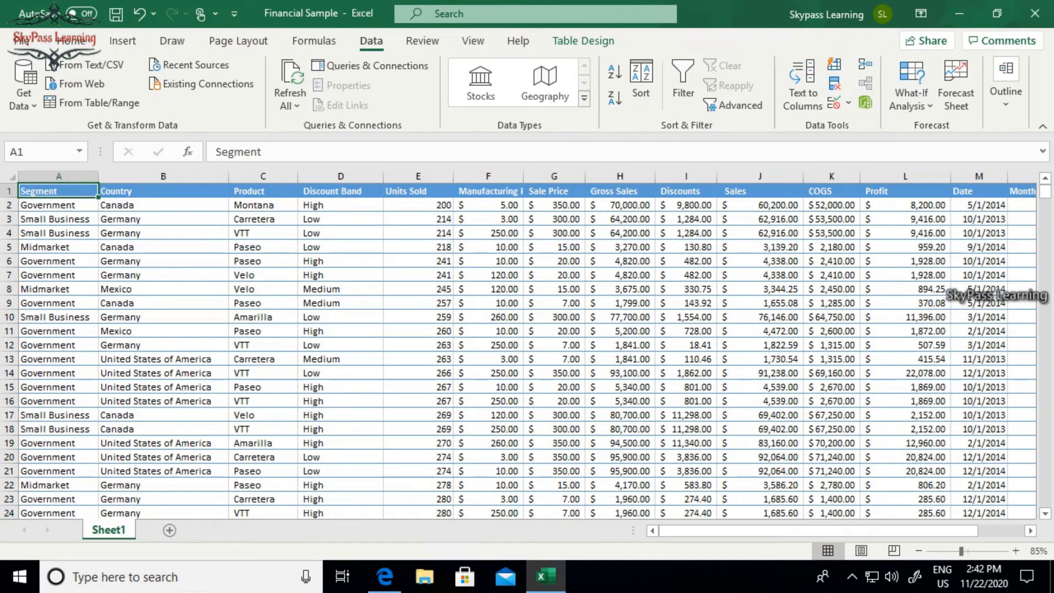
# Sort the table by Sale Price on cell values from smallest to largest.
pyautogui.click(642, 82)
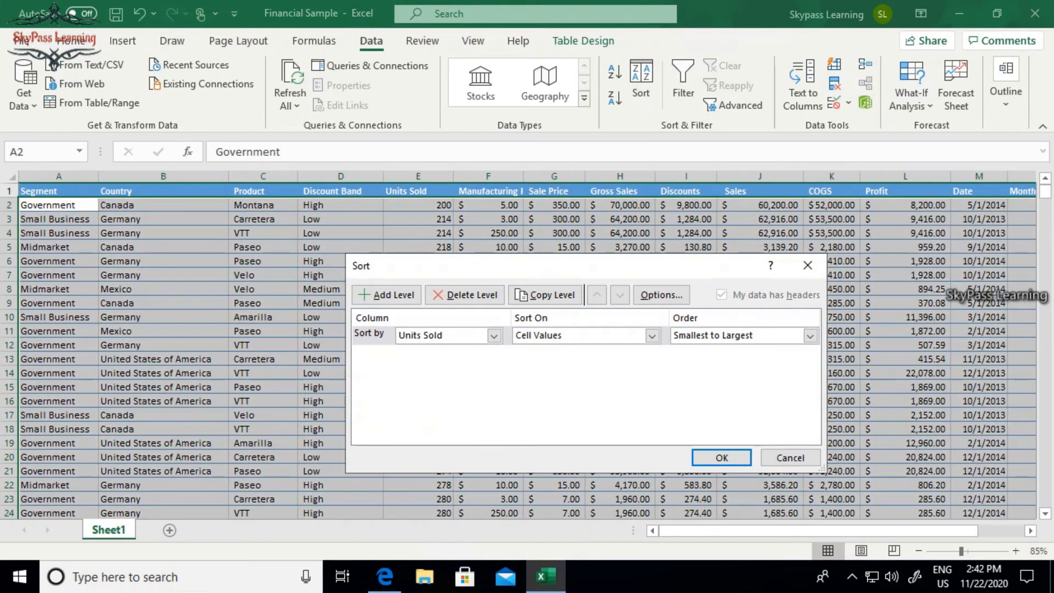
pyautogui.click(494, 336)
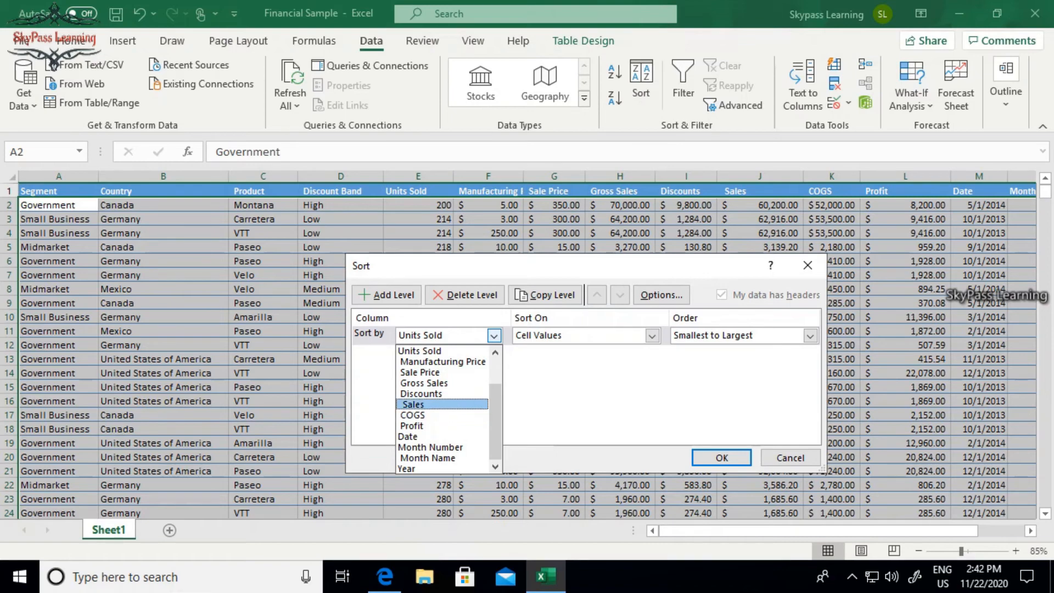
pyautogui.click(420, 372)
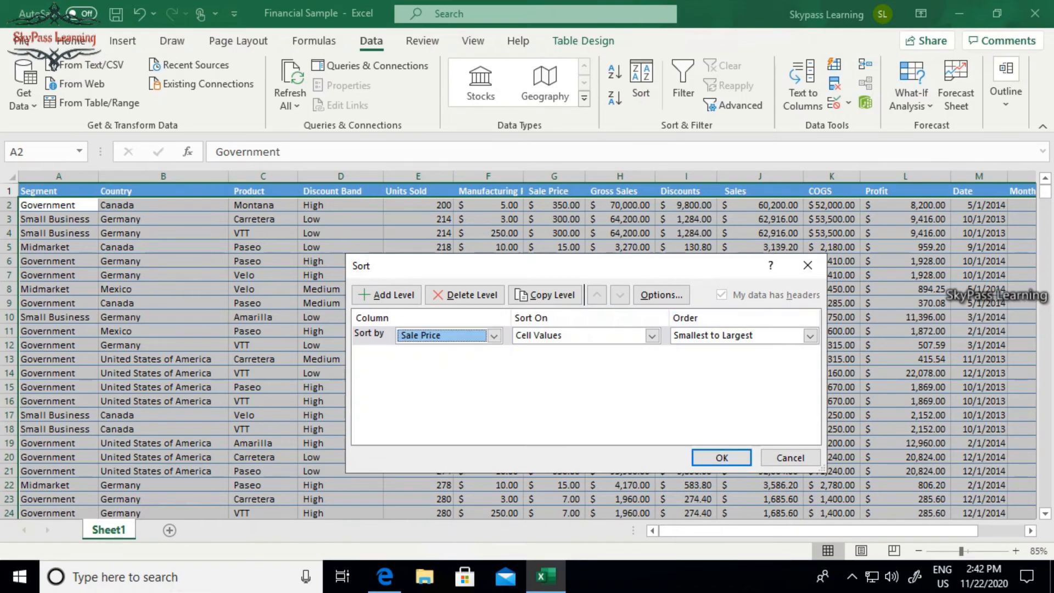
pyautogui.press('Return')
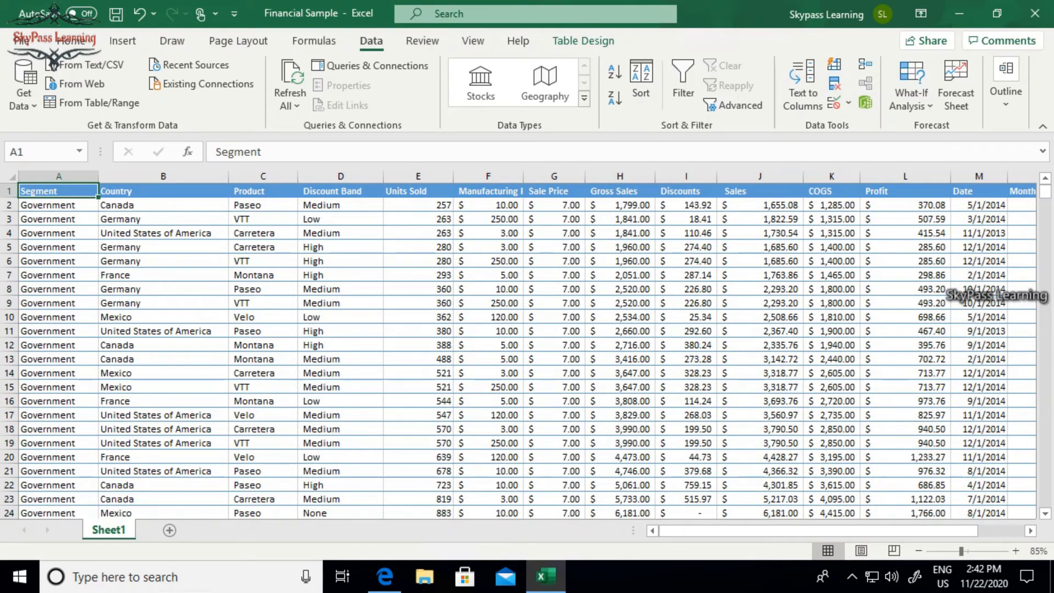
# Sort the table by Country on cell values in Z to A order.
pyautogui.click(641, 83)
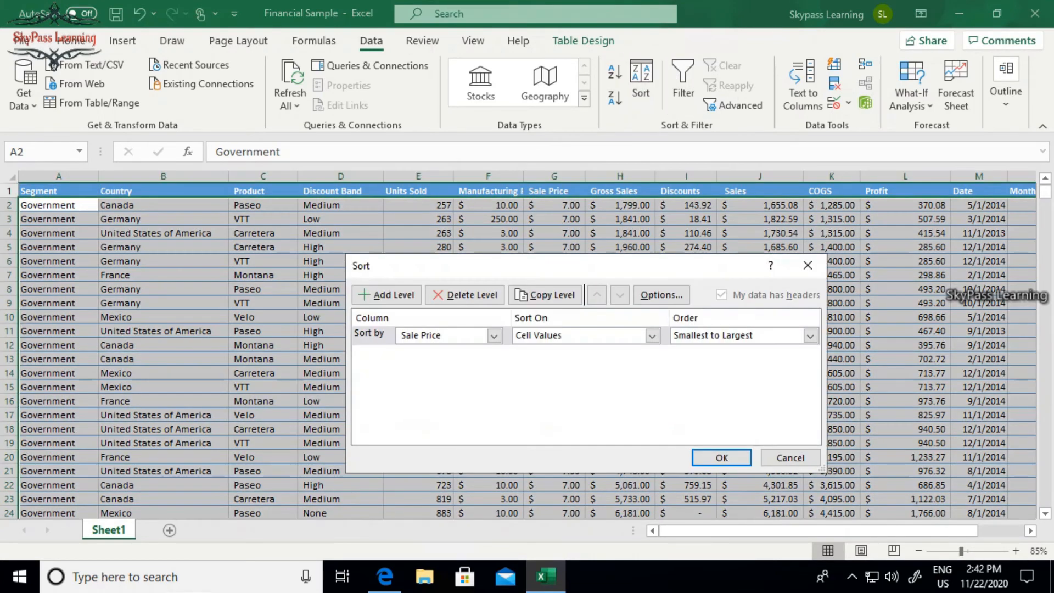
pyautogui.click(495, 335)
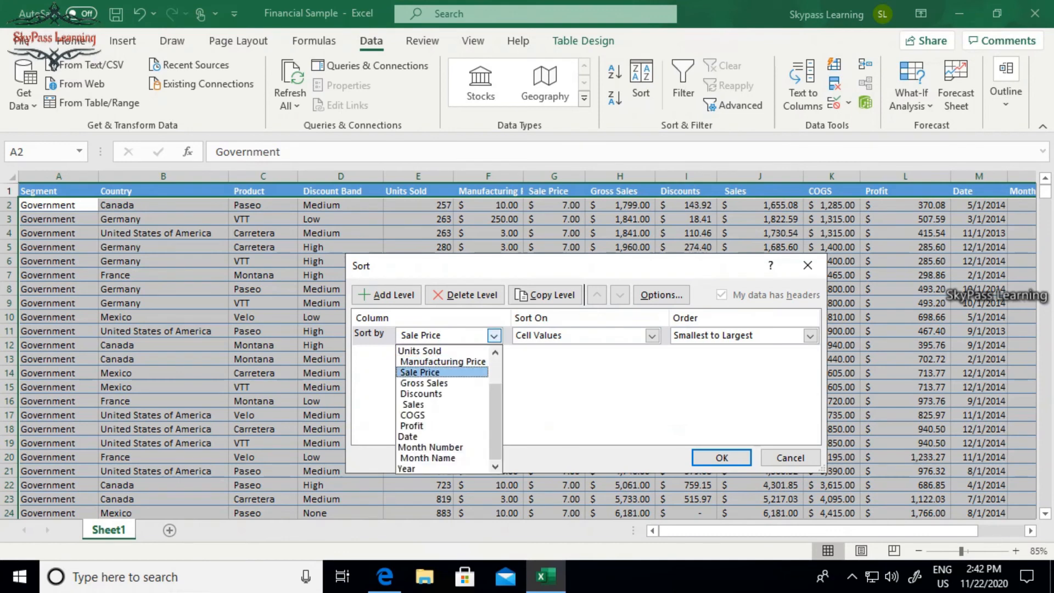
pyautogui.scroll(2, 439, 405)
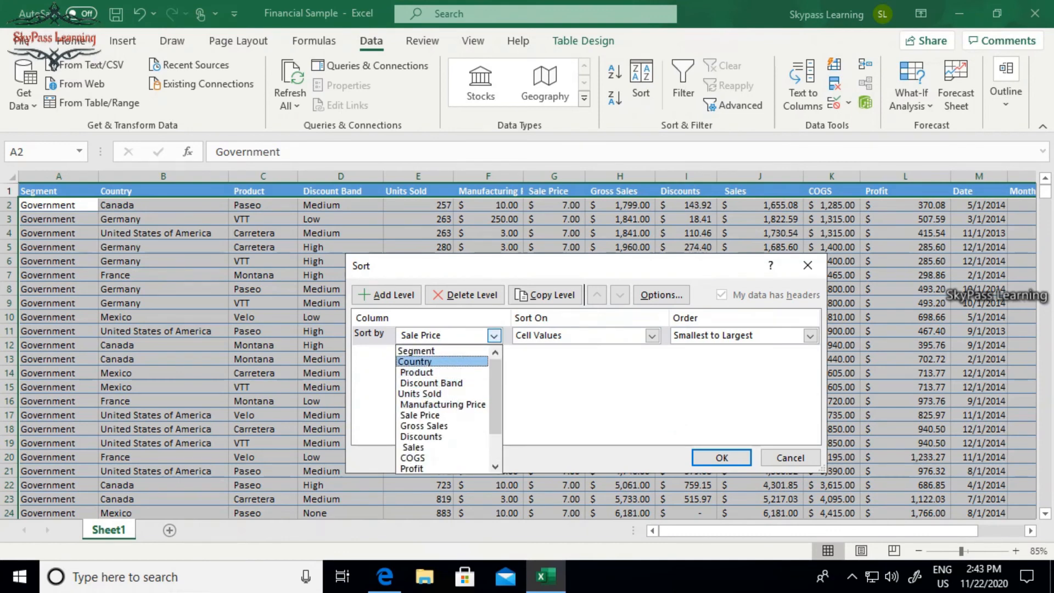
pyautogui.click(433, 362)
pyautogui.click(811, 335)
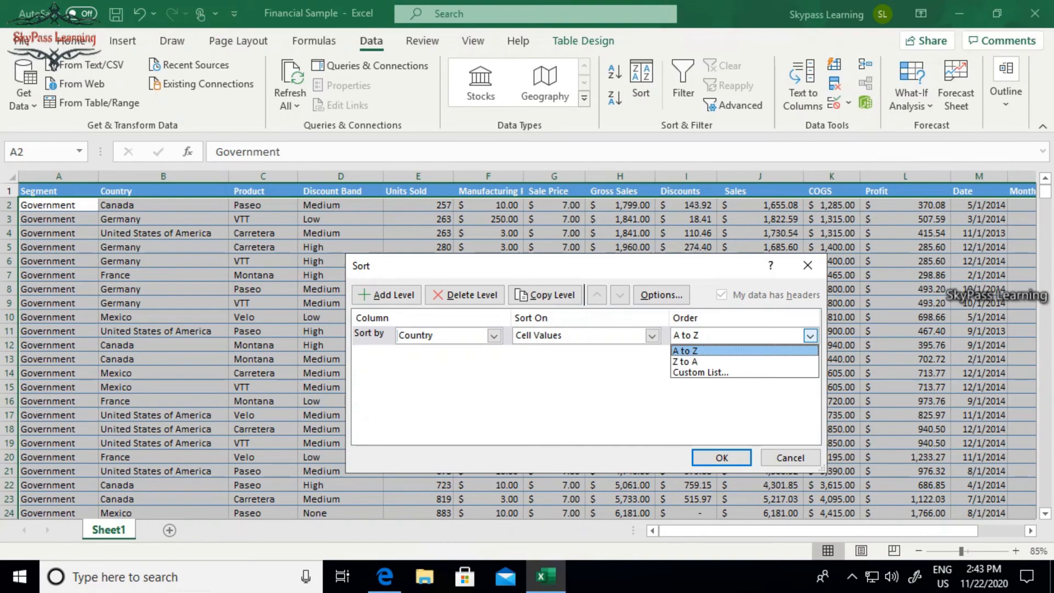
pyautogui.click(687, 361)
pyautogui.click(721, 458)
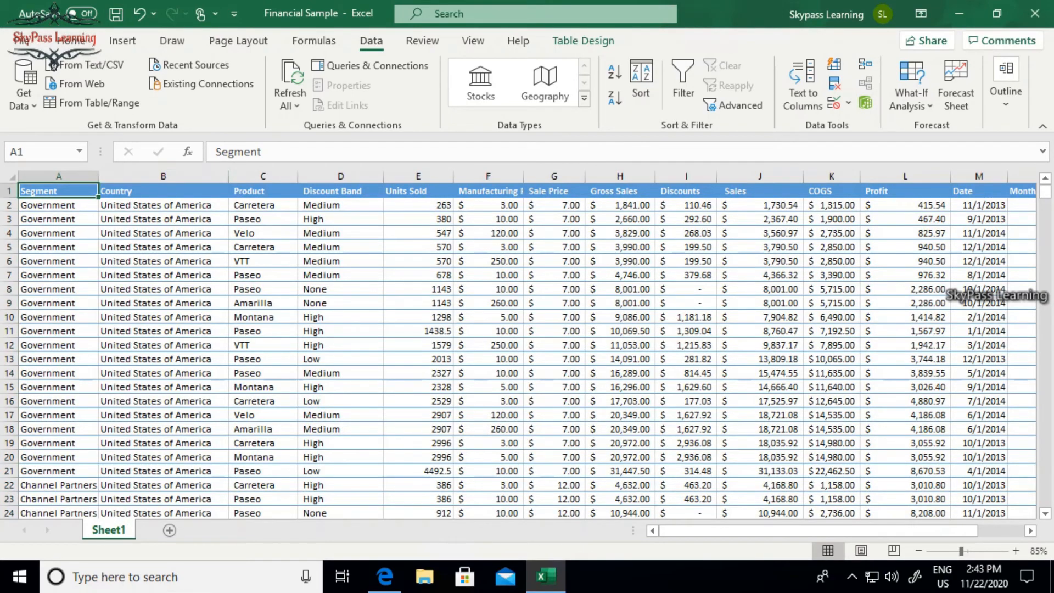
# Add Product on cell values in A to Z order as a second sort level below Country and apply the sort.
pyautogui.click(163, 219)
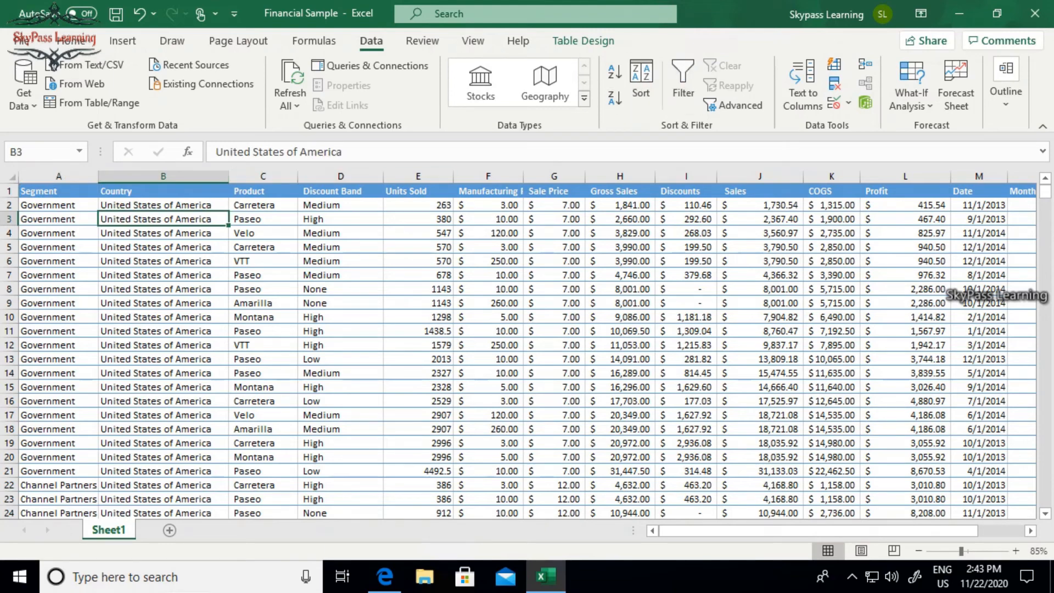
pyautogui.click(641, 83)
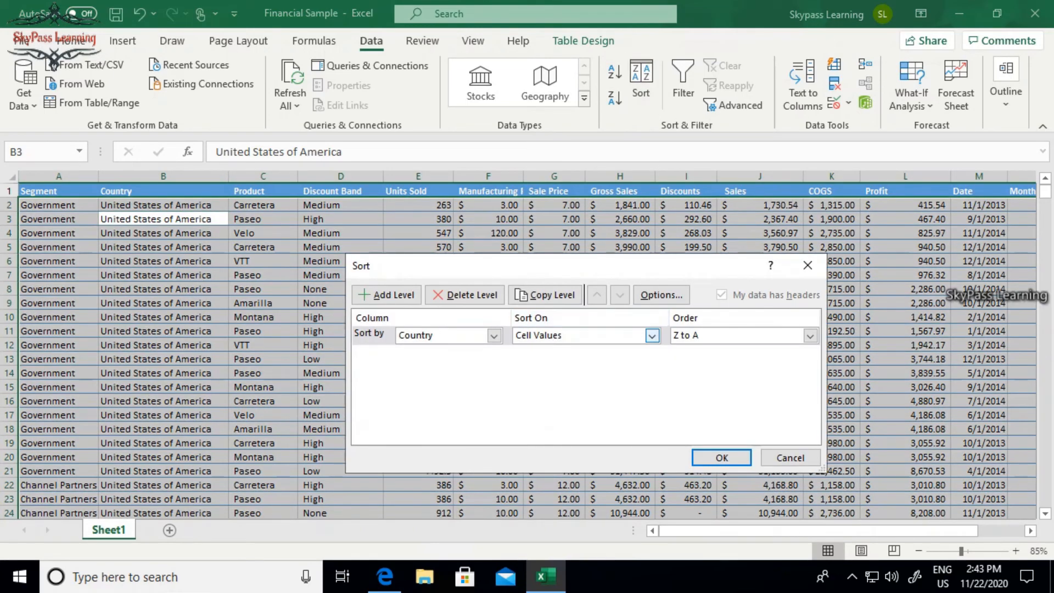
pyautogui.click(386, 295)
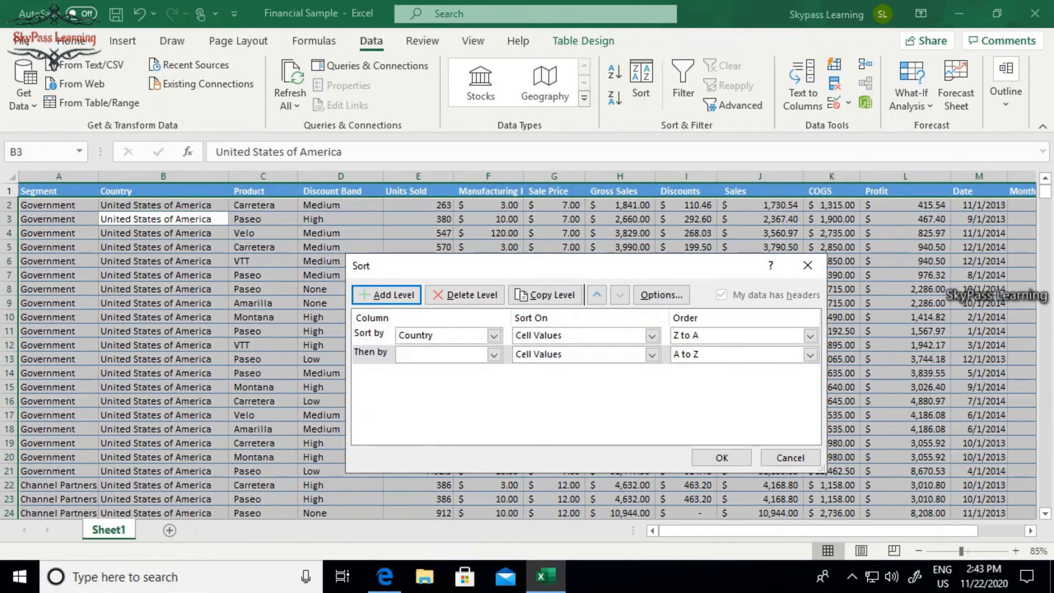
pyautogui.click(494, 355)
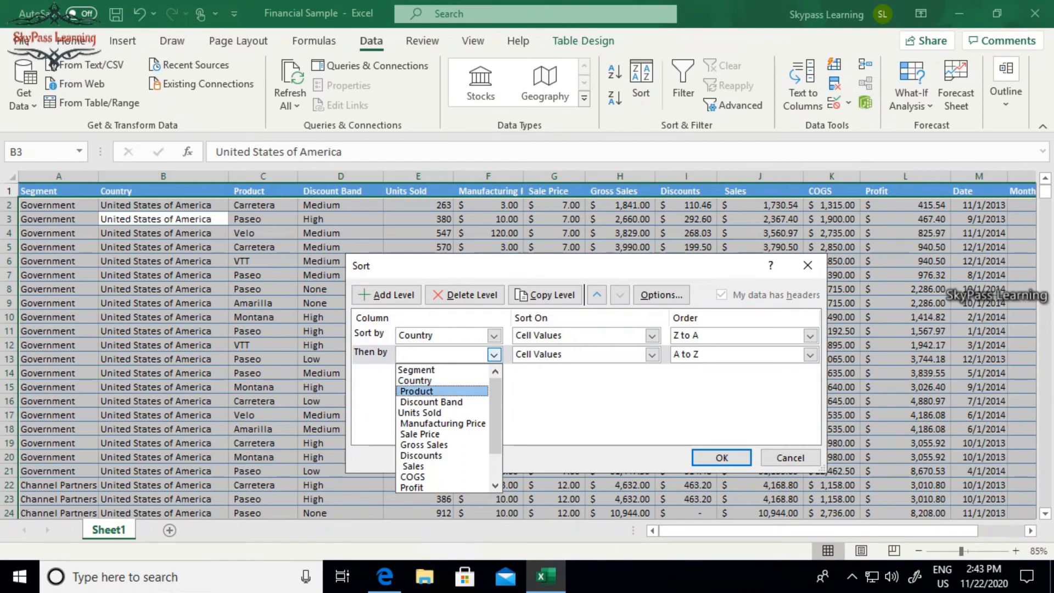
pyautogui.click(417, 391)
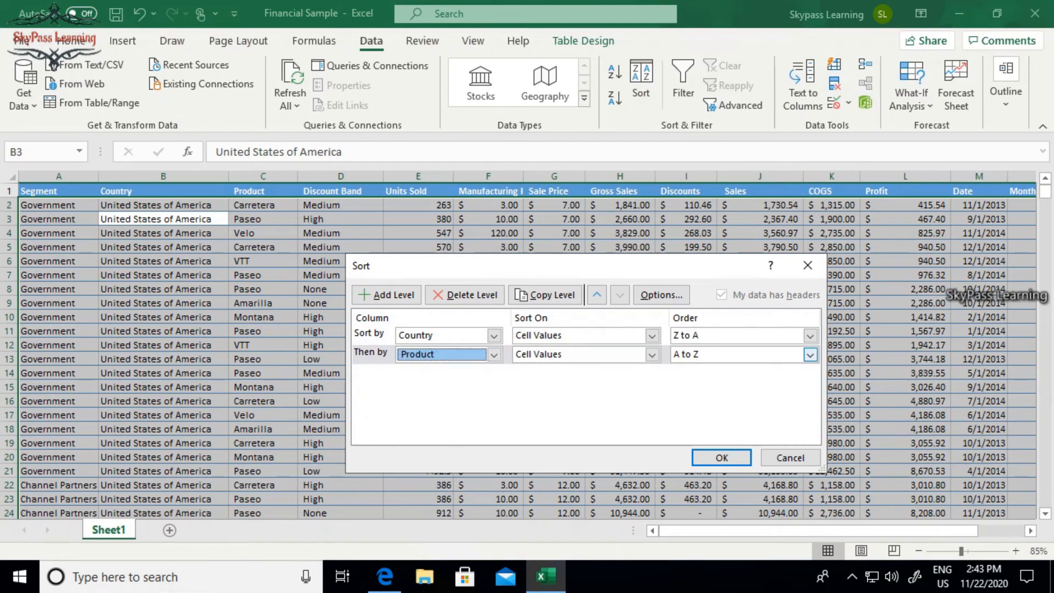
pyautogui.click(722, 458)
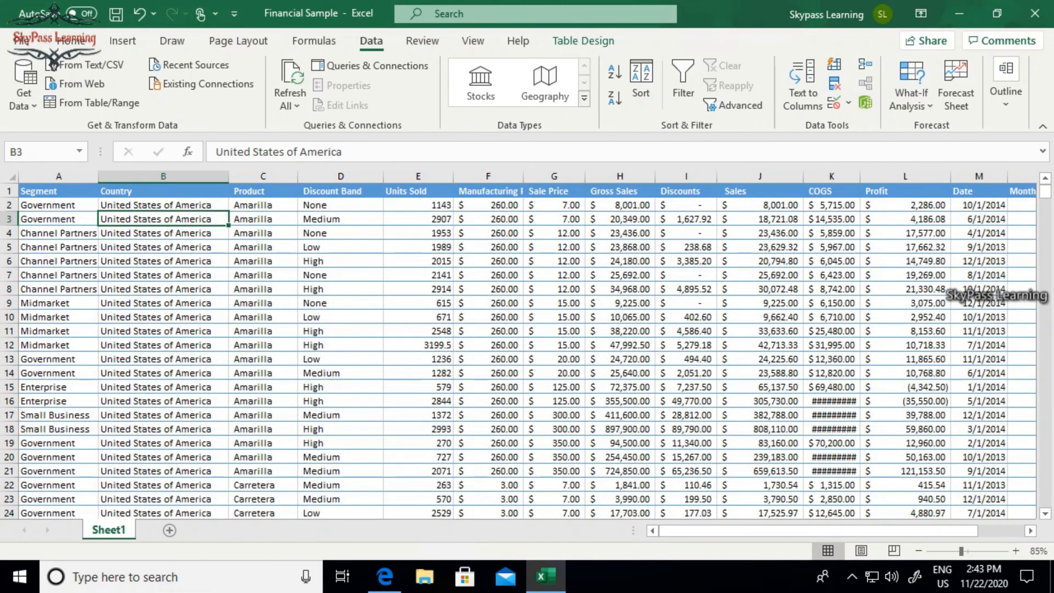
# Change the Country sort level's order to A to Z, keeping Product as the second level, and apply the sort.
pyautogui.click(263, 205)
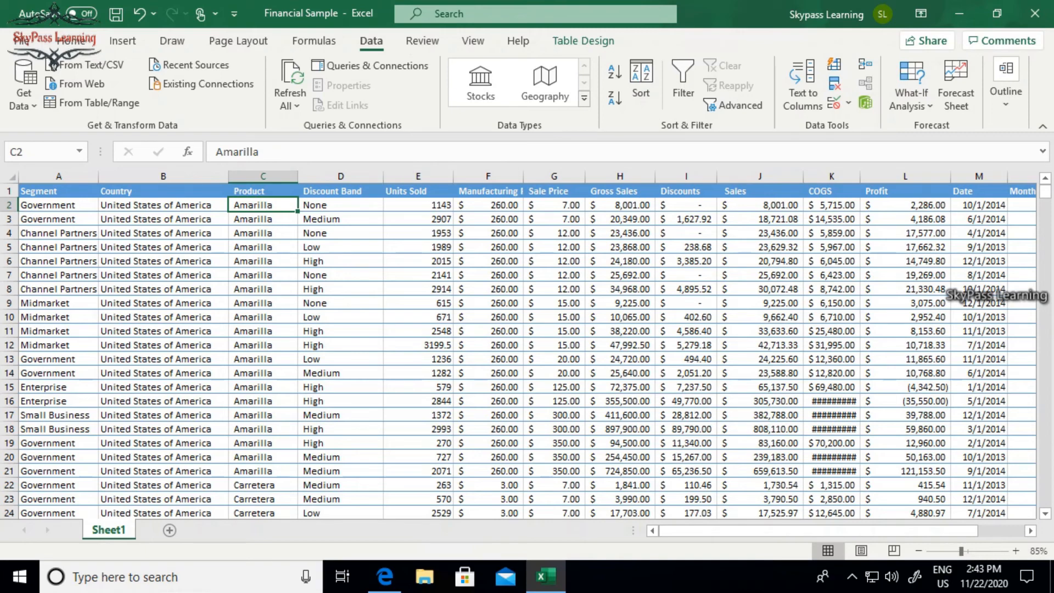
pyautogui.click(641, 83)
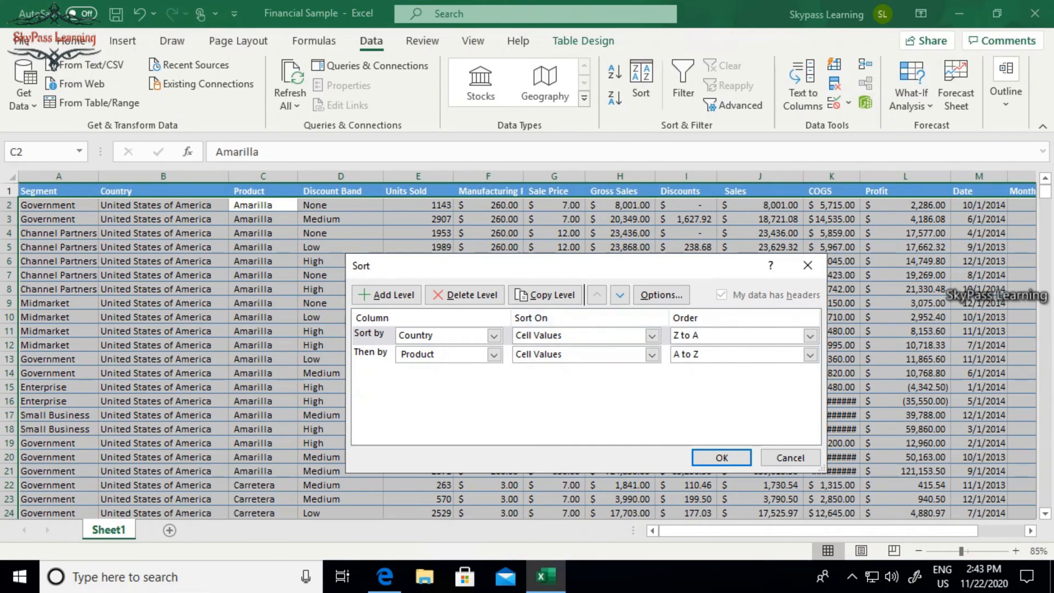
pyautogui.click(810, 336)
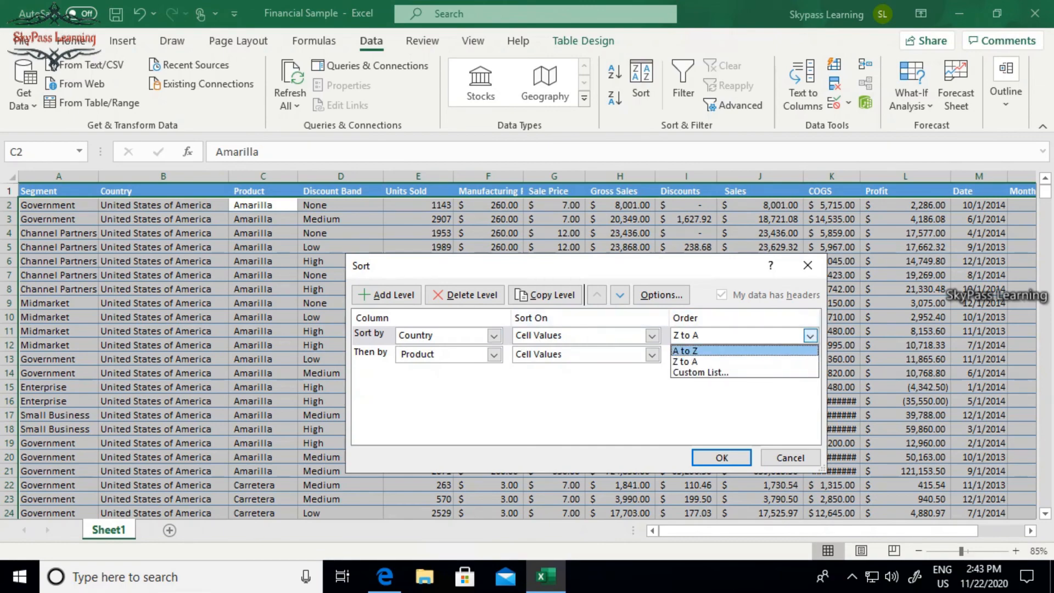
pyautogui.click(687, 351)
pyautogui.click(722, 457)
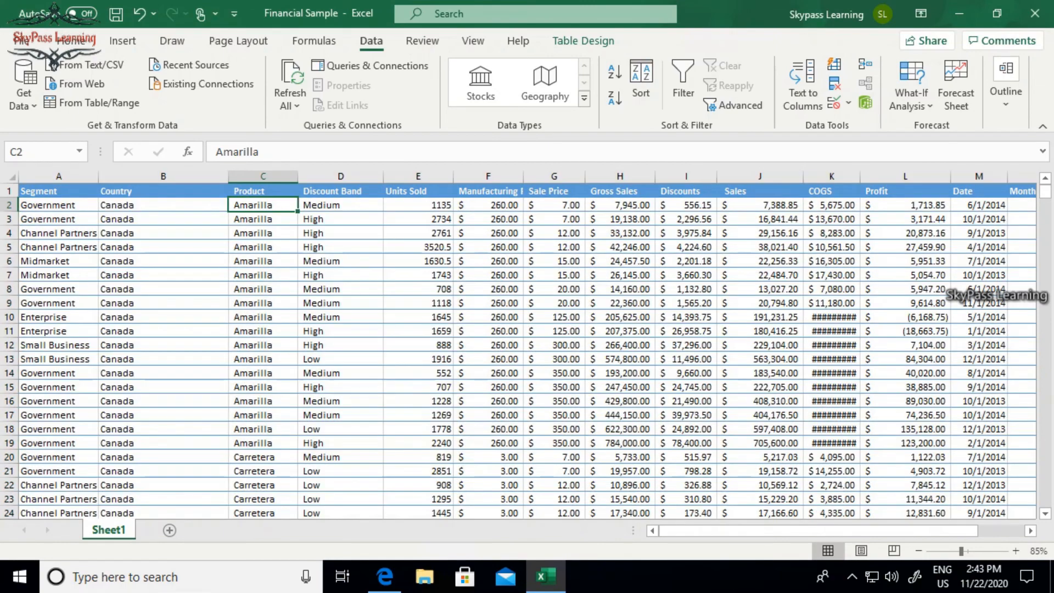